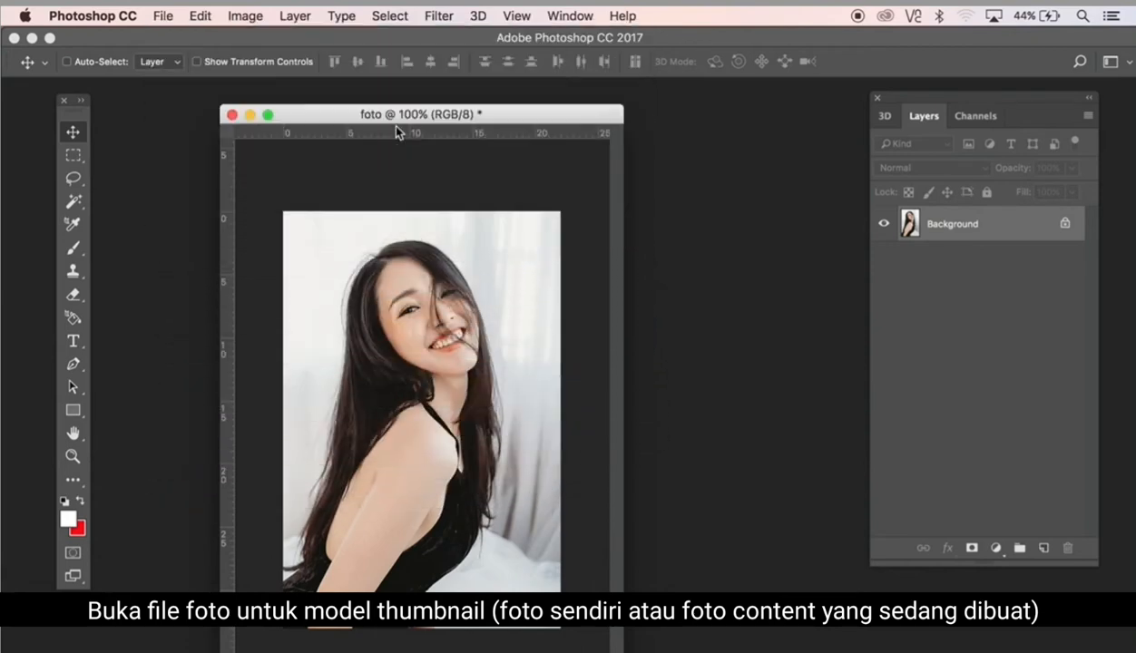
Create a new document of 1280 × 720 pixels at 150 pixels/inch with a white background
left_click(163, 15)
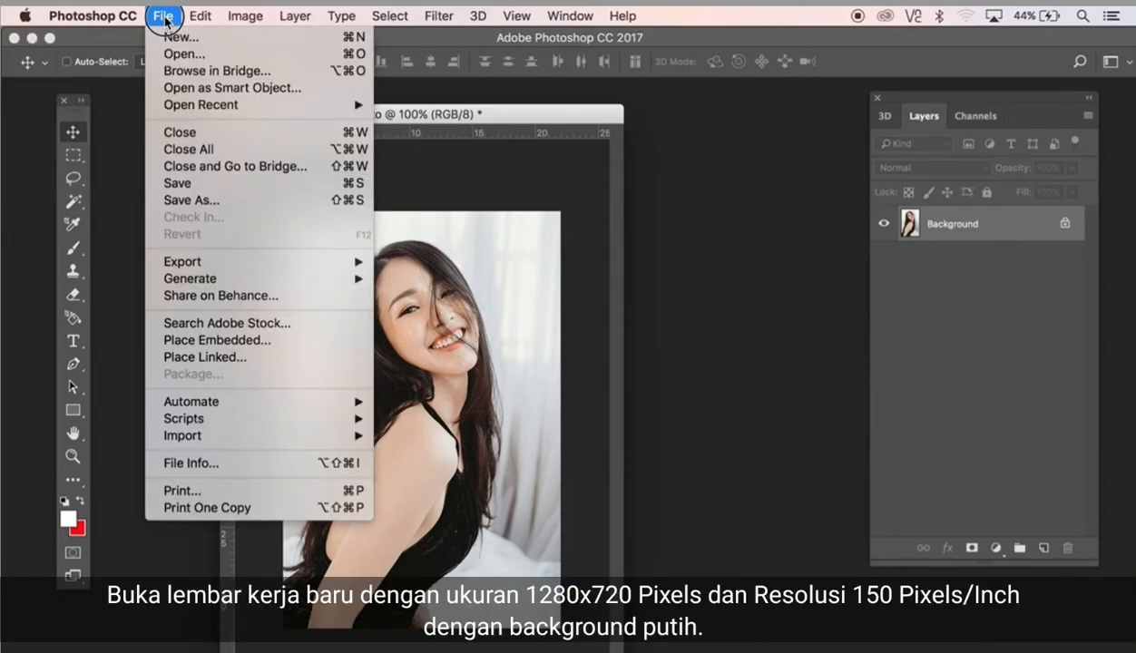
left_click(178, 45)
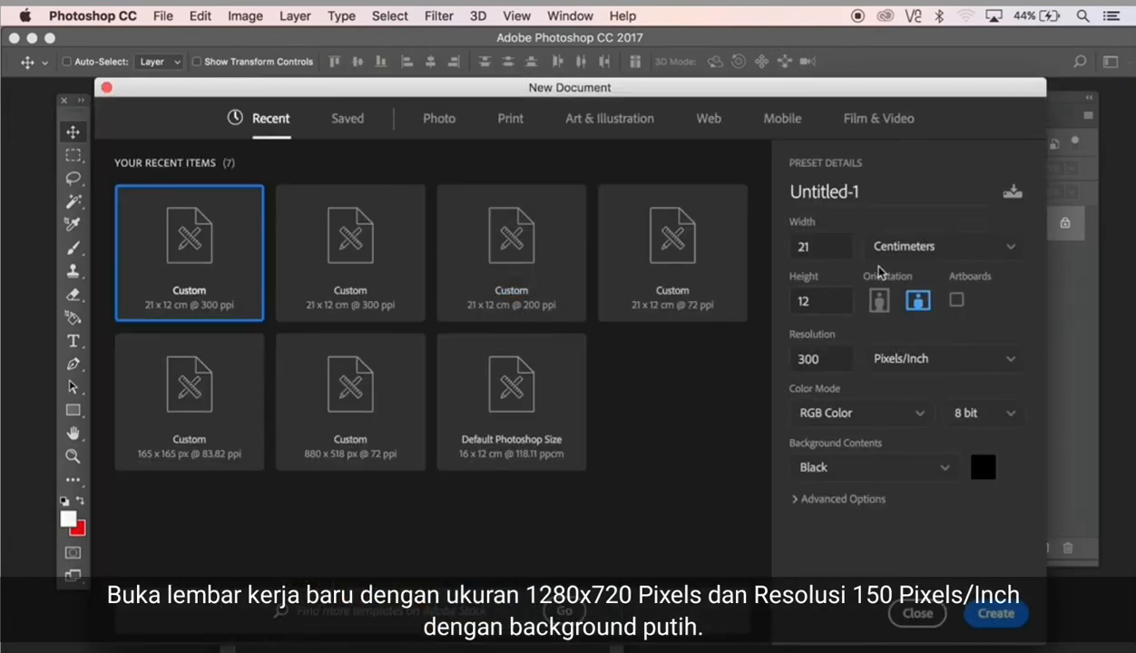
left_click(912, 253)
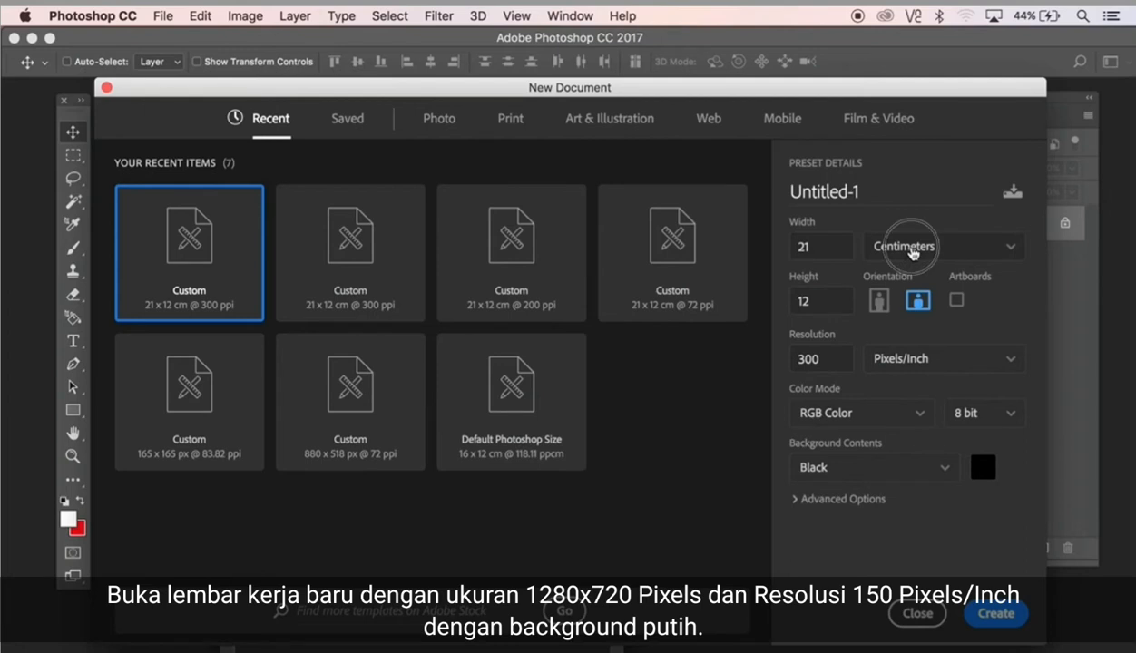
left_click(915, 277)
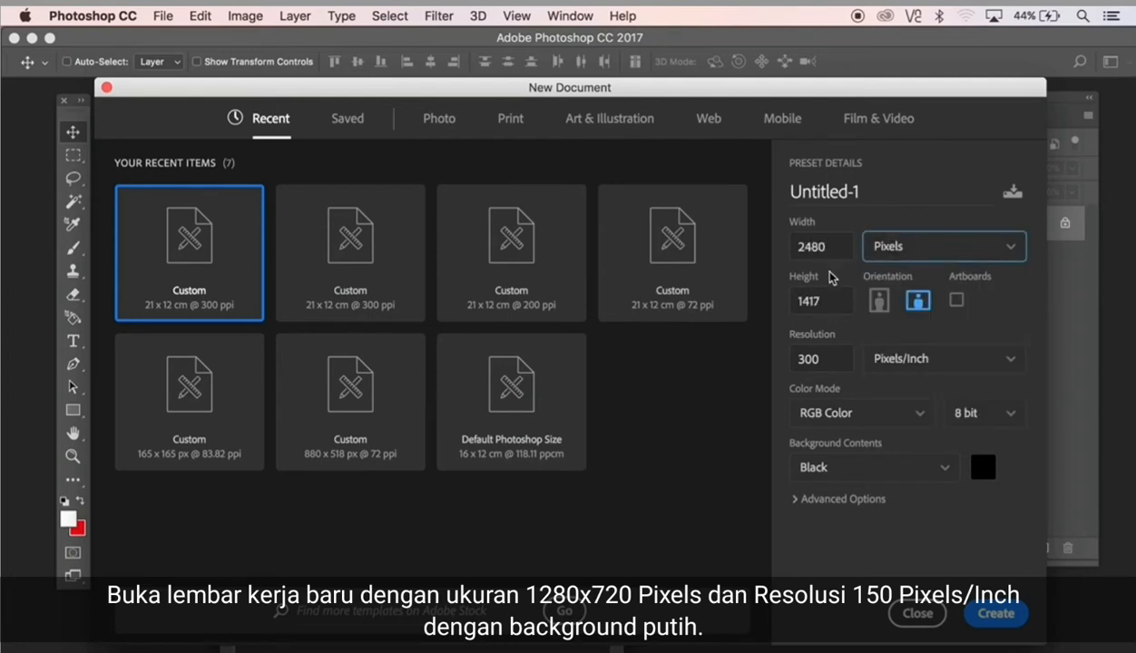
left_click_drag(805, 247, 765, 248)
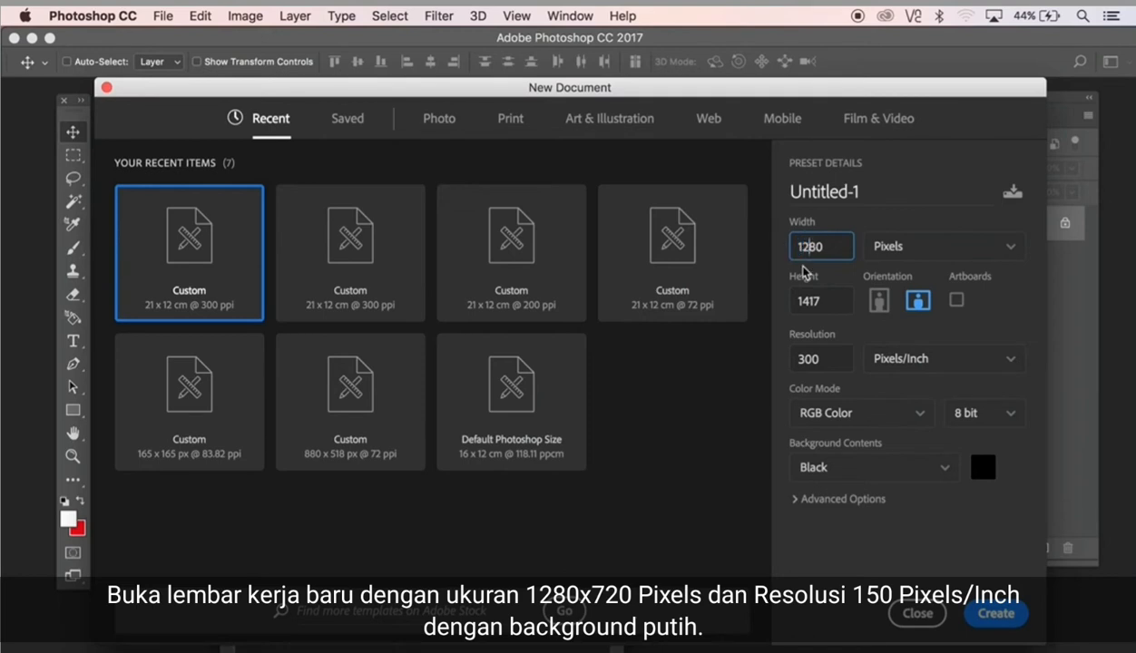
left_click_drag(827, 304, 786, 322)
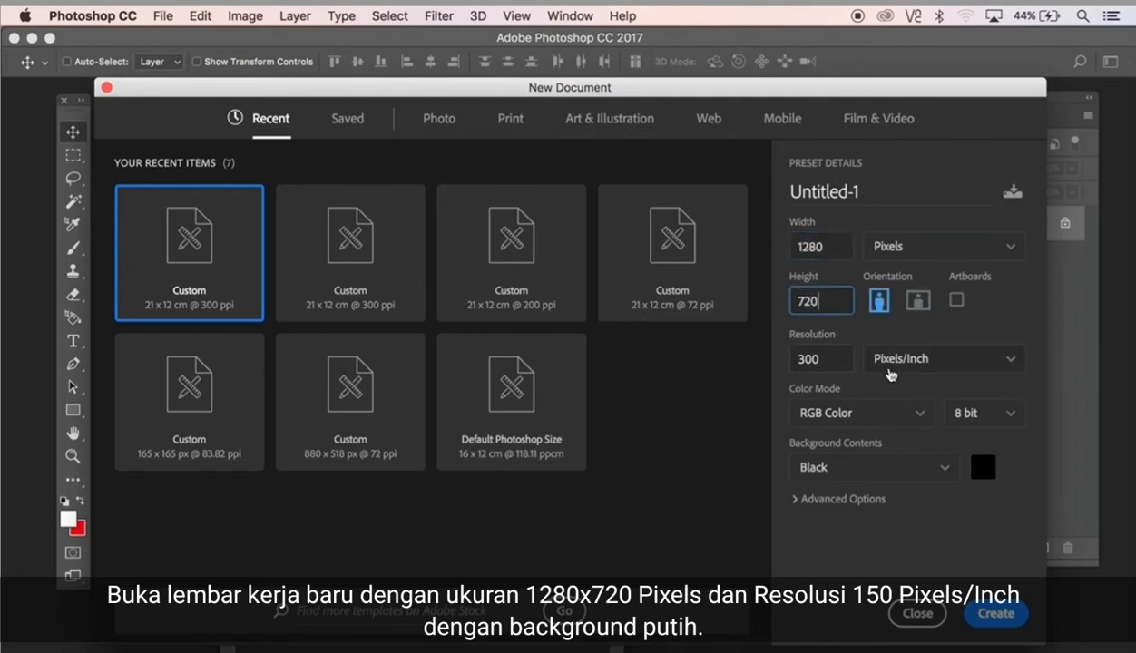
left_click_drag(828, 361, 769, 362)
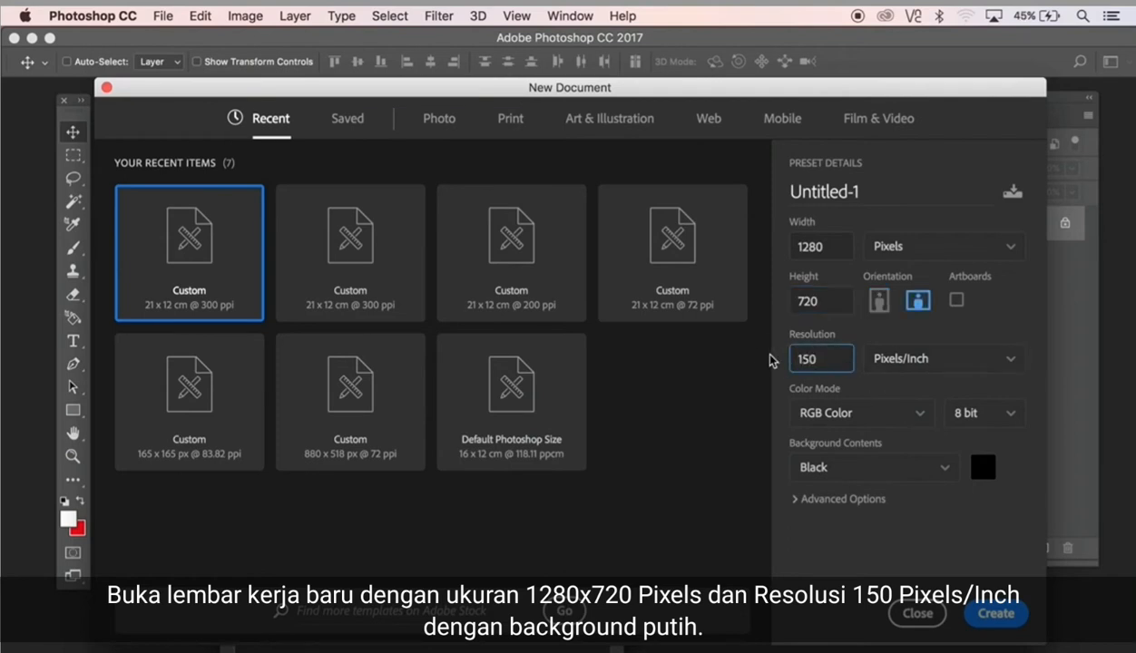
left_click(984, 470)
left_click(596, 302)
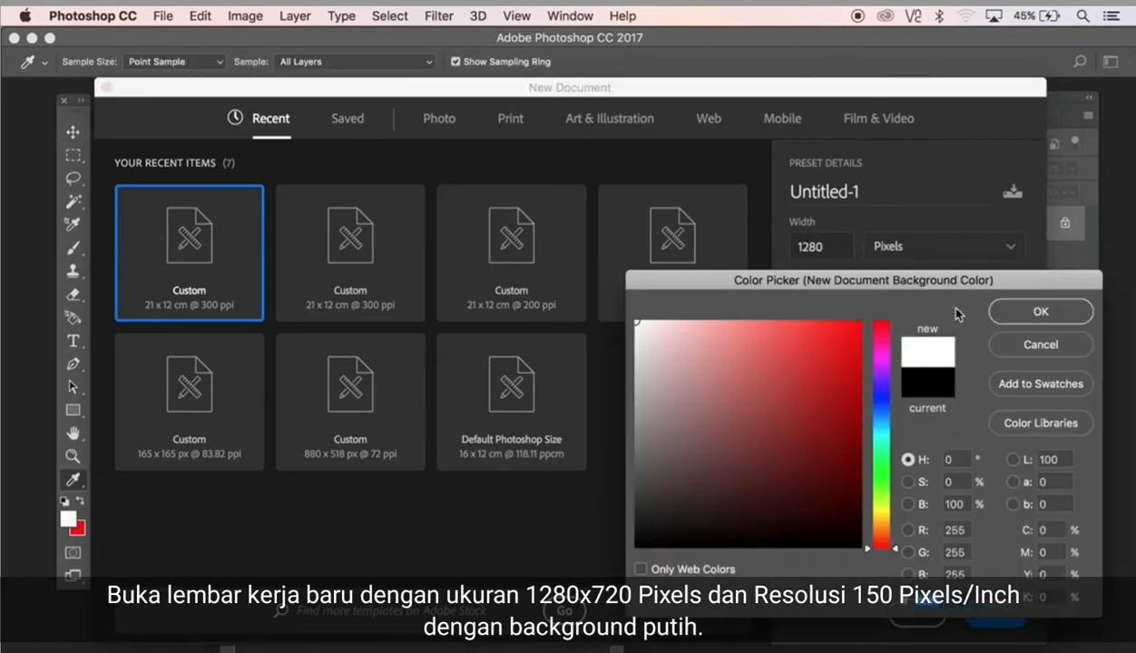
left_click(1018, 310)
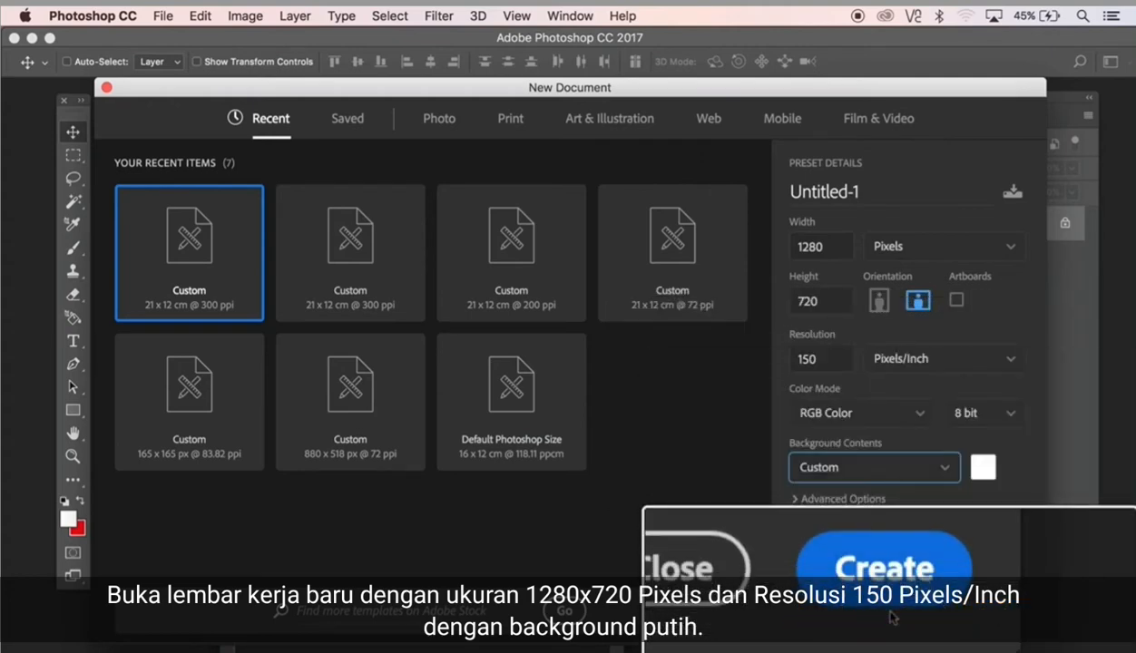
left_click(978, 617)
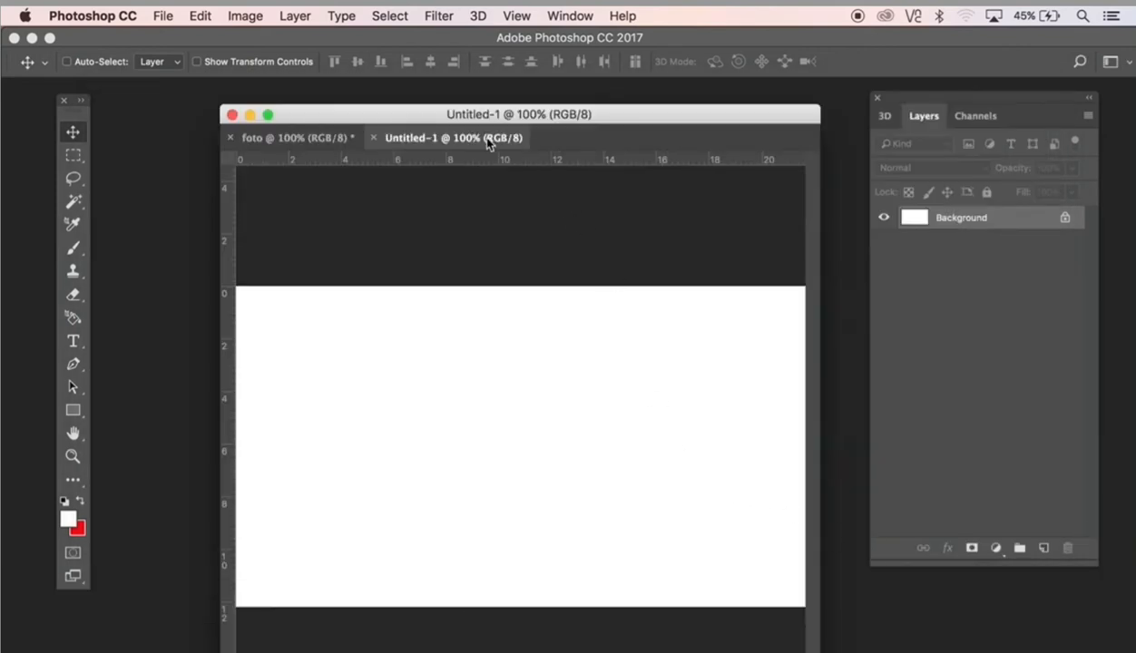
Separate the blank document into its own window, copy the photo onto its left half, and switch to full-screen view
left_click_drag(487, 140, 240, 175)
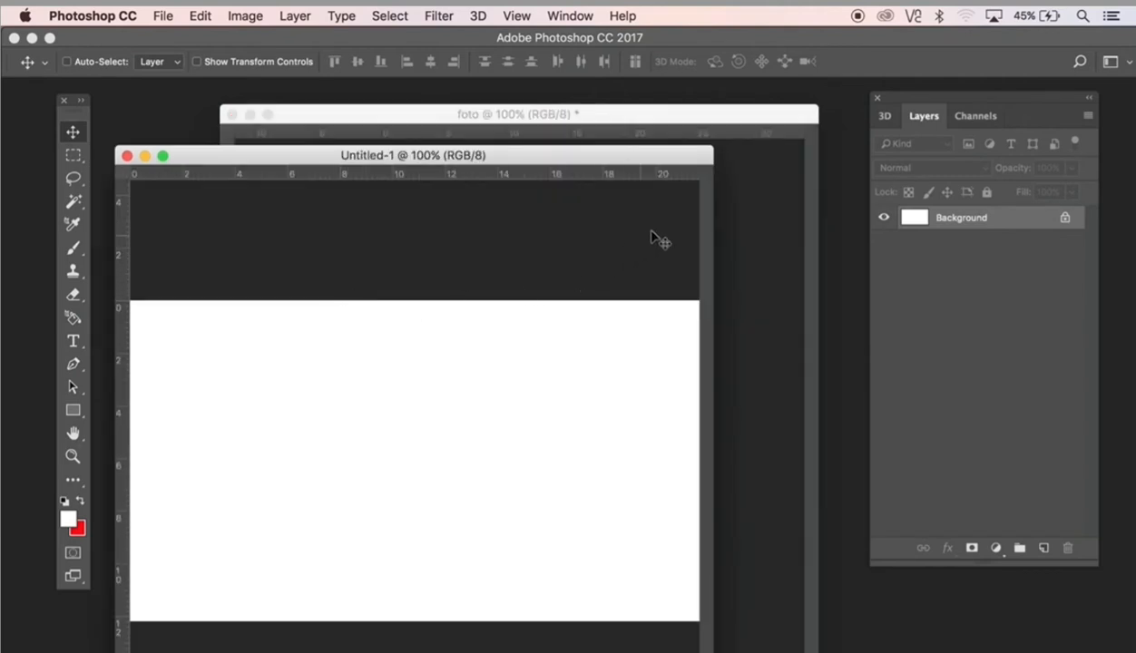
left_click(688, 116)
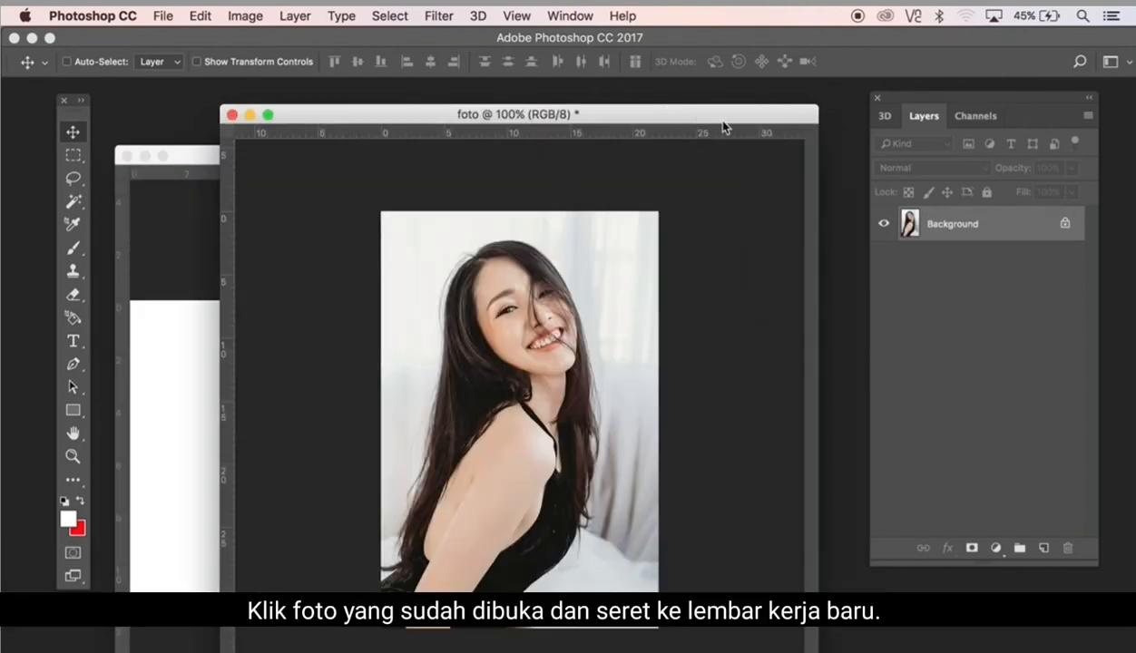
left_click_drag(421, 425, 314, 495)
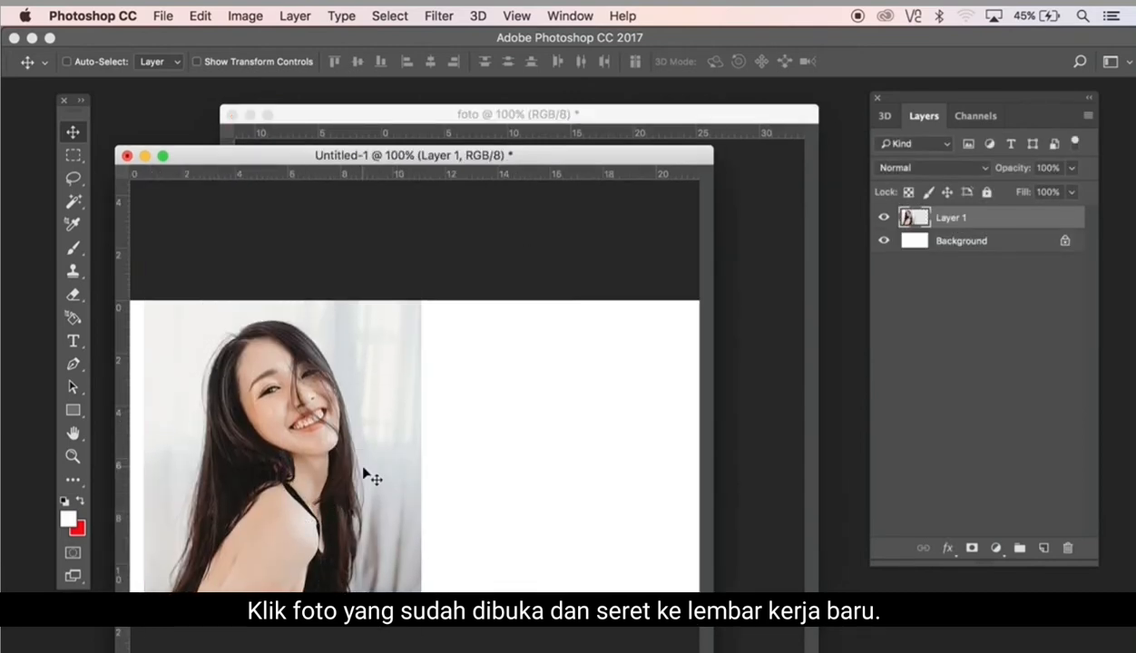
key("f")
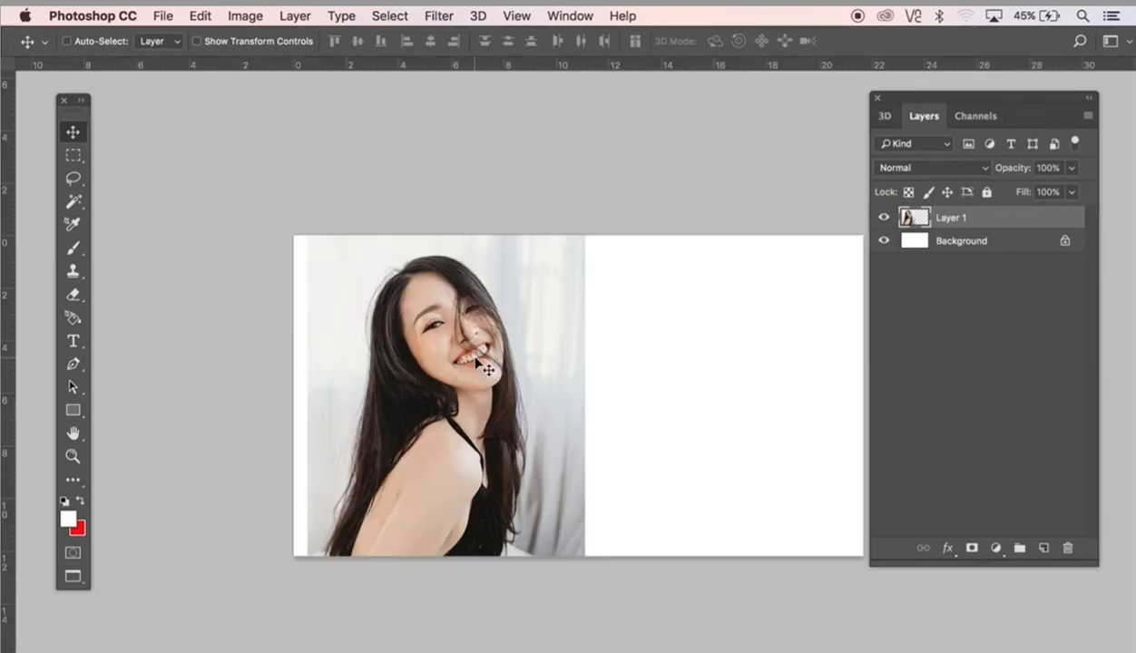
Draw a square path of about 543 px over the woman's photo and rotate it 45° into a diamond
left_click(73, 410)
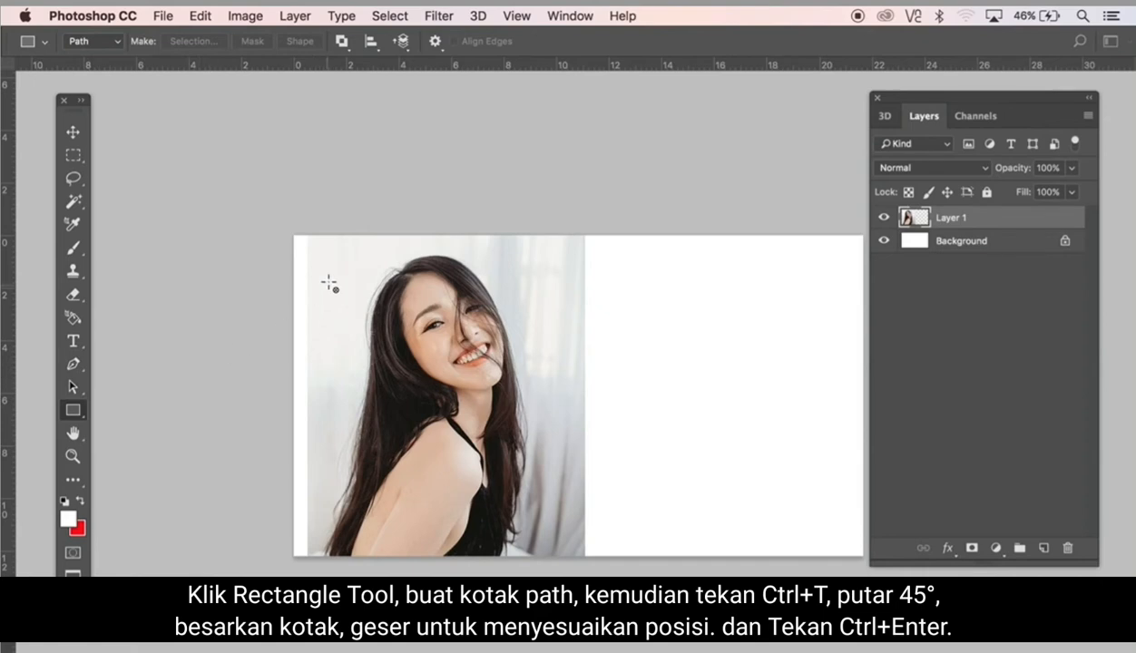
left_click_drag(329, 272, 571, 566)
key("ctrl+t")
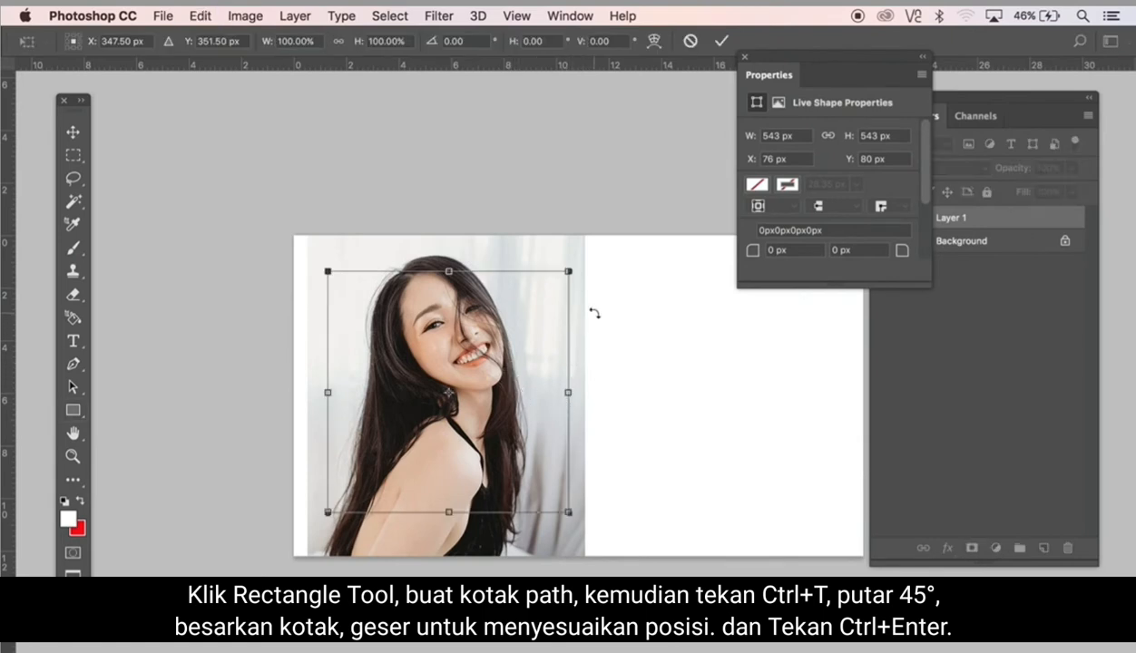
left_click_drag(601, 288, 642, 431)
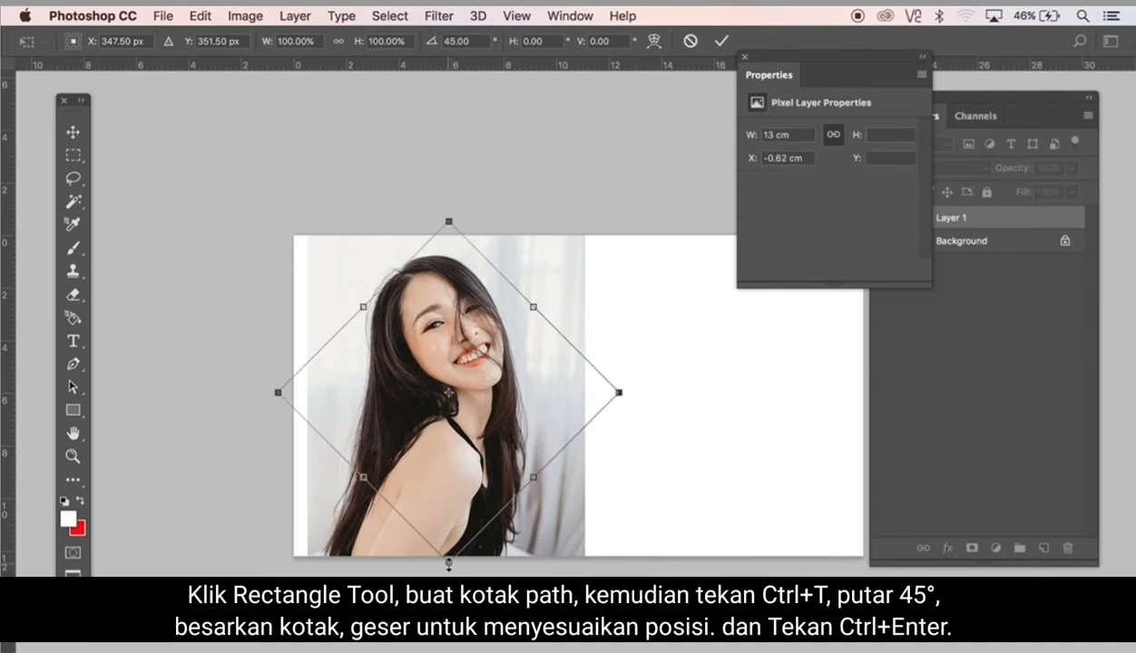
Enlarge the diamond path to about 16.4 cm wide, shift it left over the photo, apply the transform, and convert it to a selection
left_click_drag(448, 564, 448, 650)
left_click_drag(487, 426, 469, 408)
left_click_drag(532, 456, 482, 464)
left_click_drag(458, 422, 472, 421)
key("u")
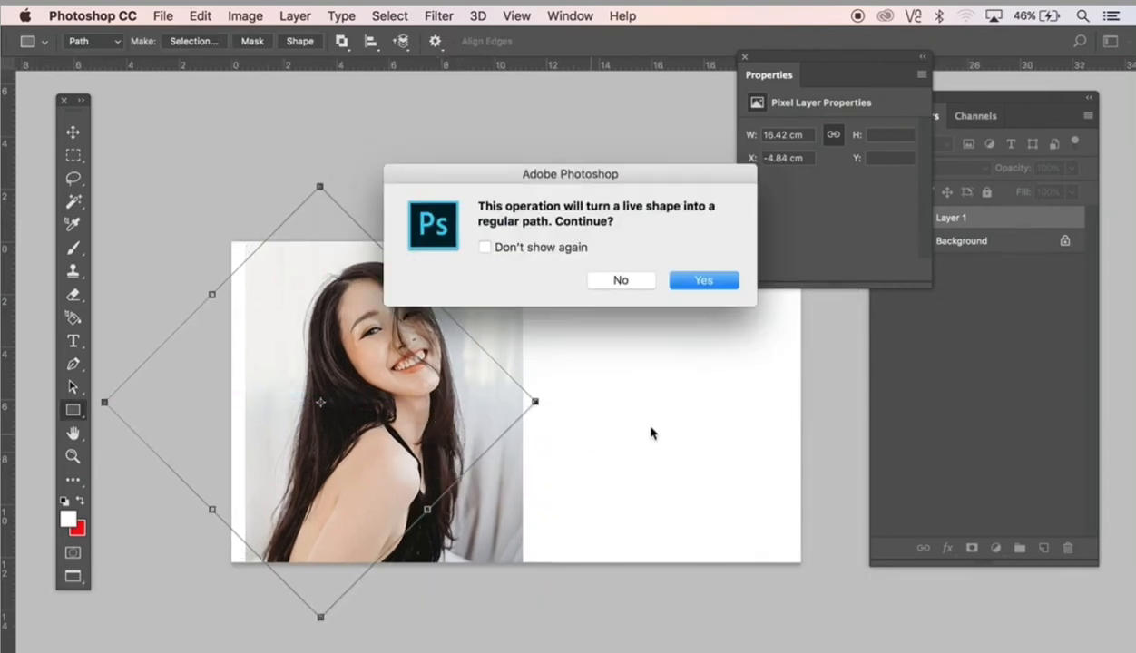
left_click(694, 283)
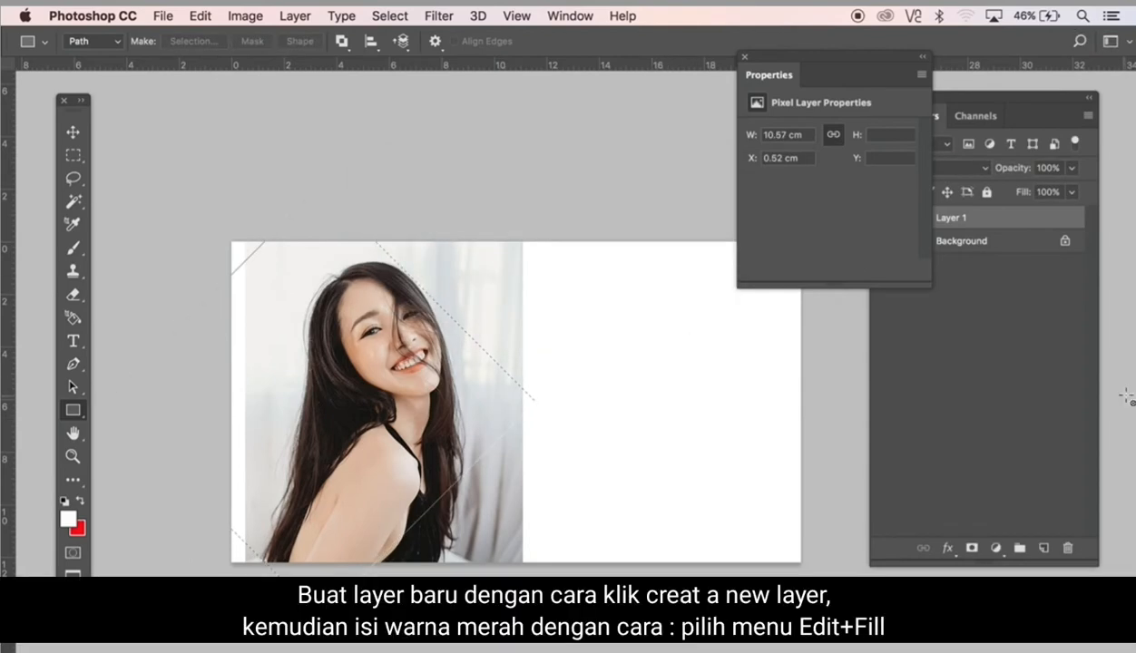
Add a new layer above the photo and fill the diamond selection with the red foreground color
left_click(1032, 355)
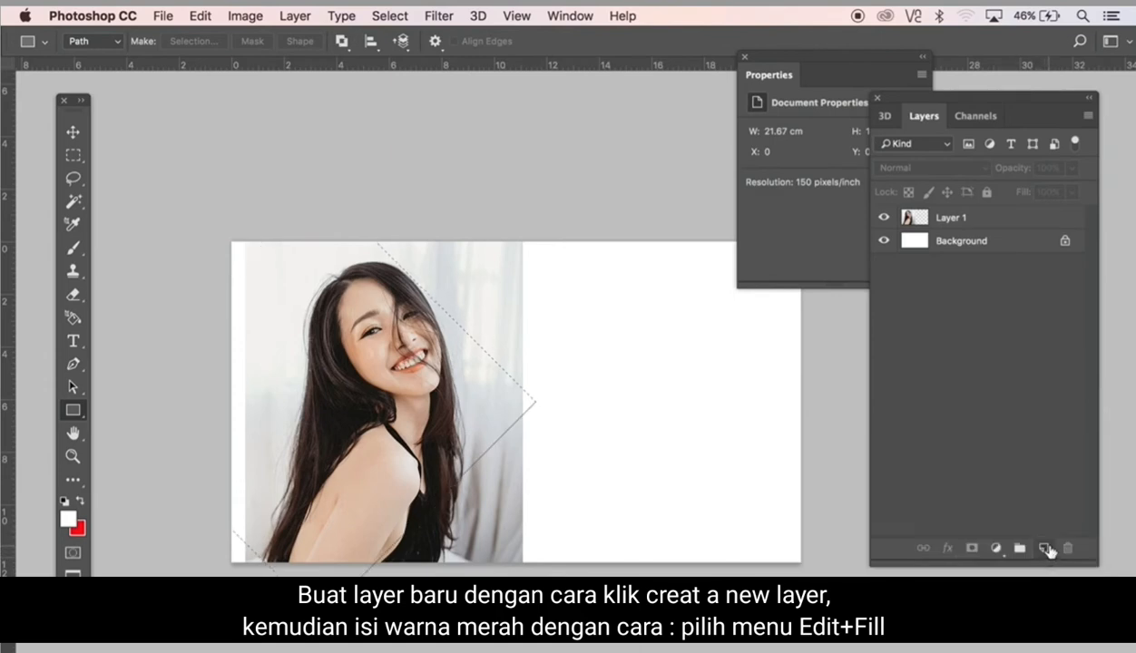
left_click(1045, 549)
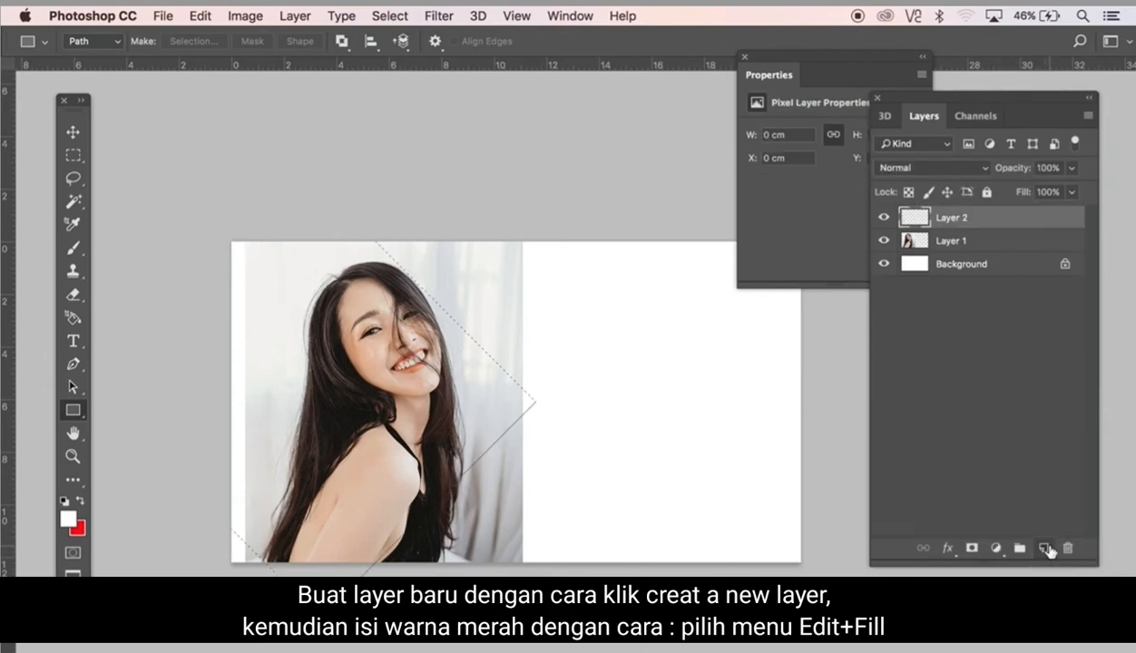
left_click(744, 56)
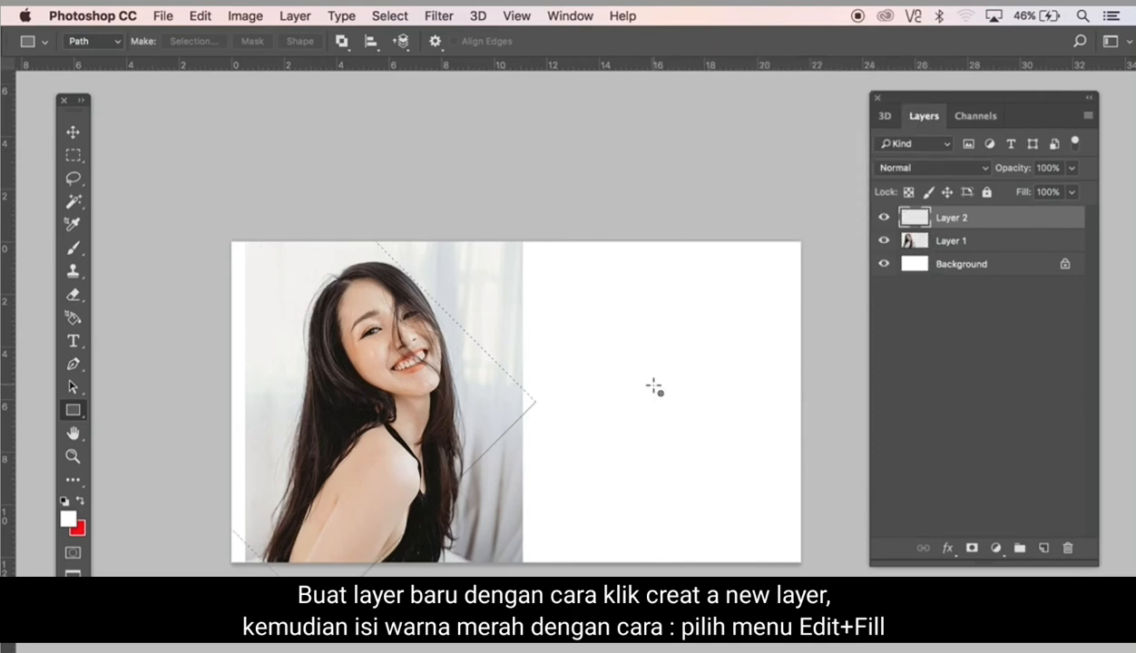
key("x")
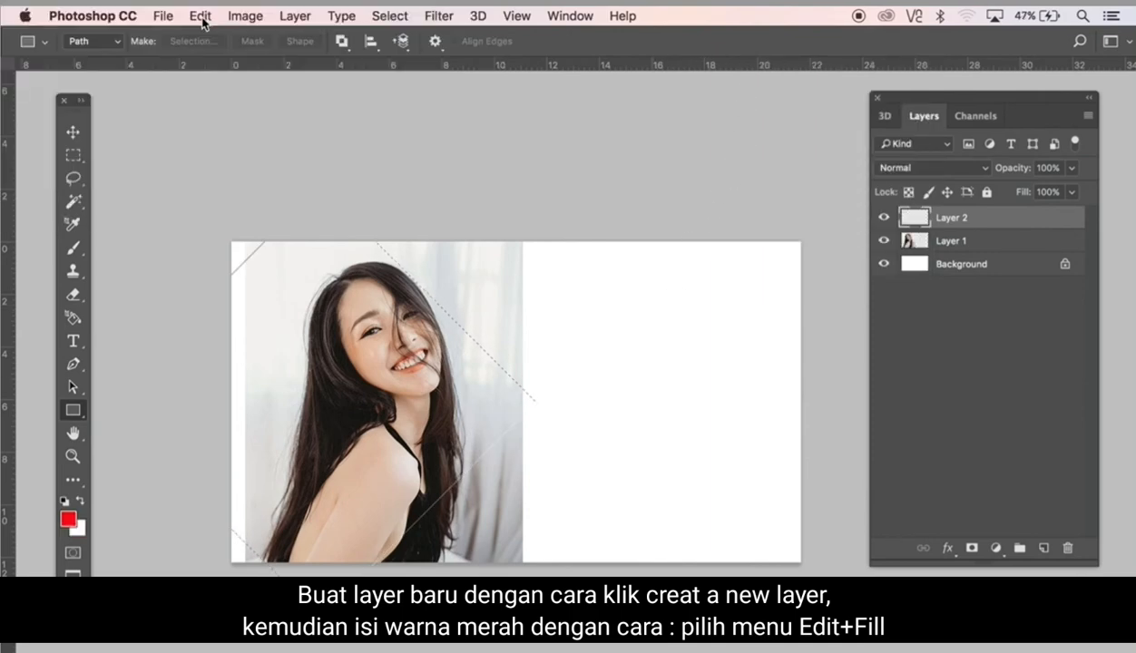
left_click(200, 16)
left_click(223, 308)
left_click(710, 267)
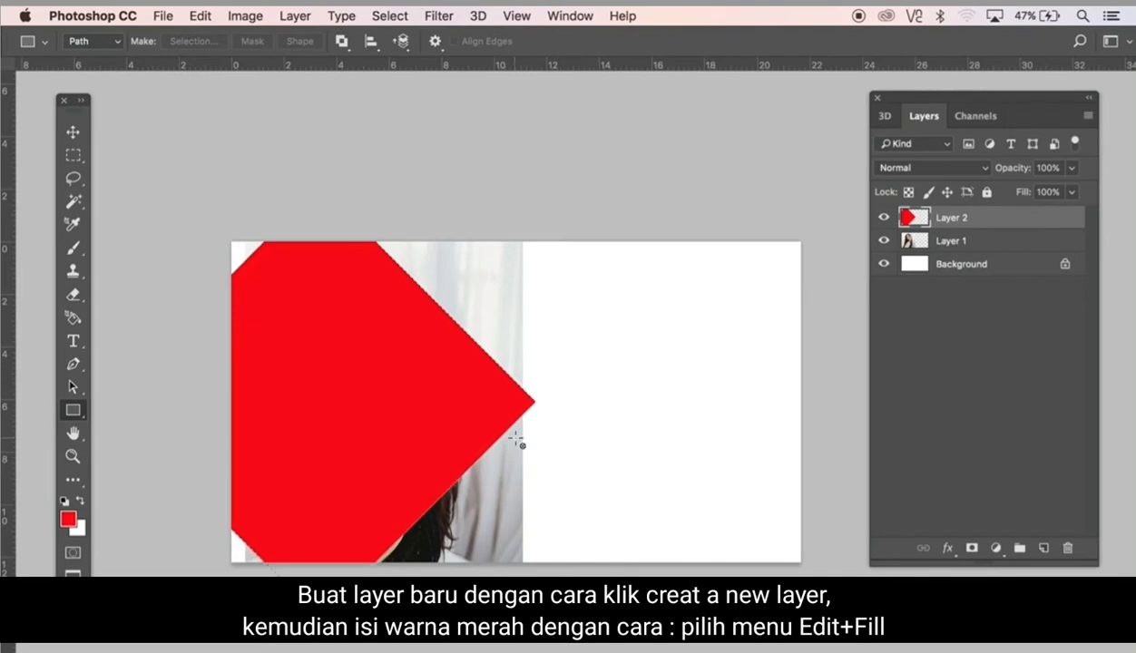
Shift the diamond selection about 0.9 cm left, delete the red inside it to leave an arrow-shaped border, and deselect
left_click_drag(503, 433, 473, 365)
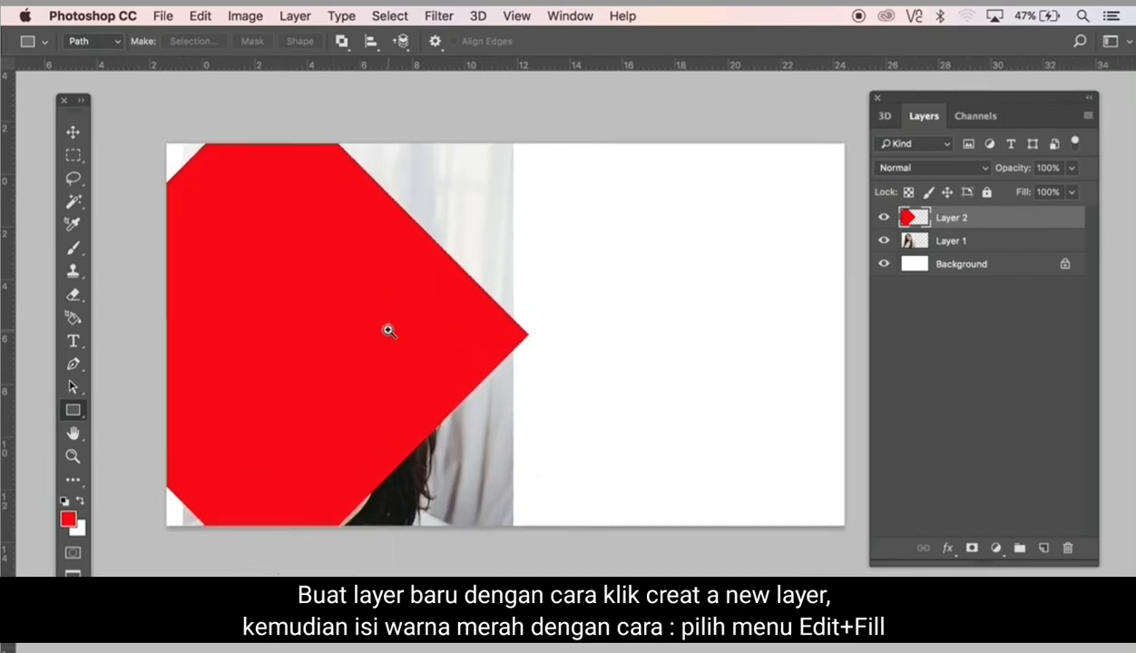
left_click(389, 330)
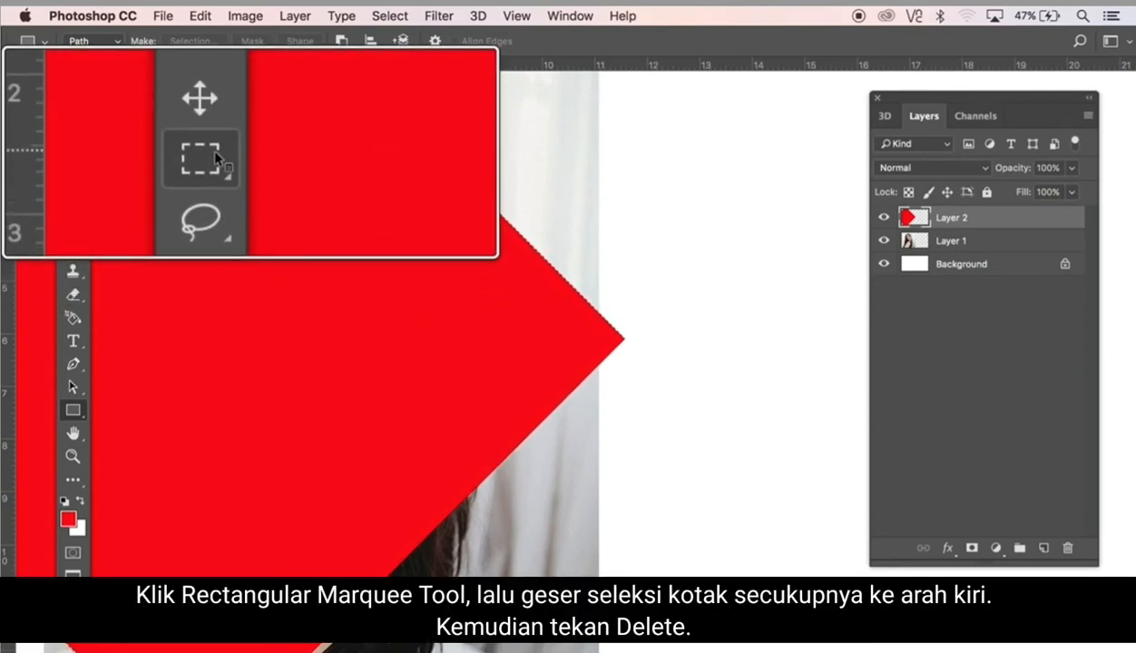
left_click(80, 156)
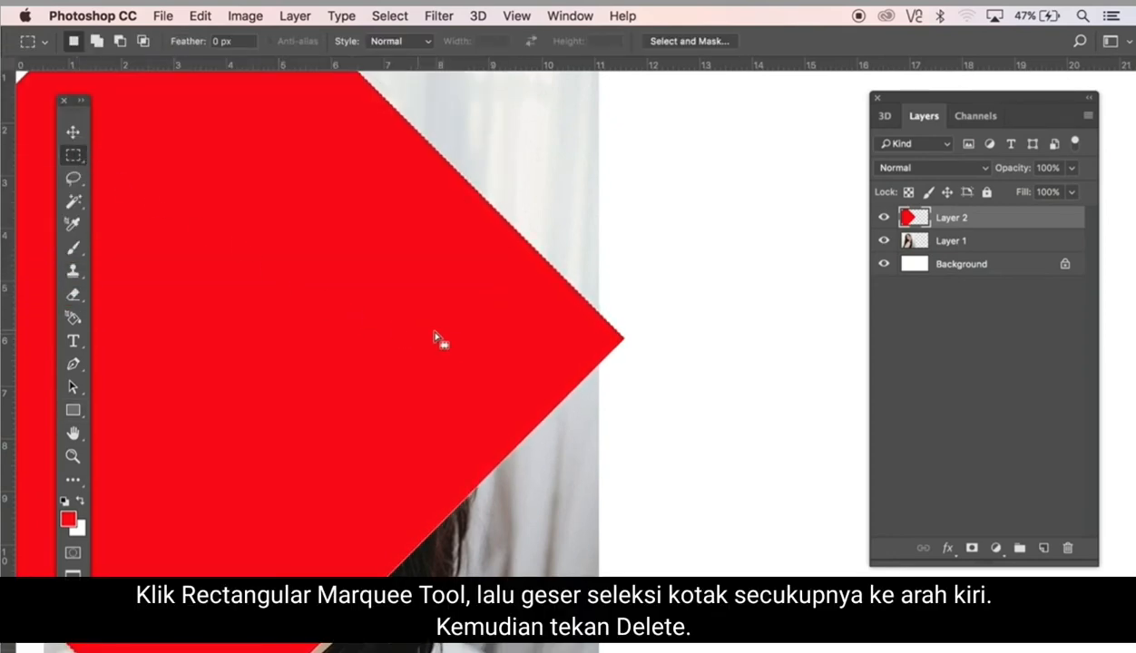
left_click_drag(508, 345, 460, 352)
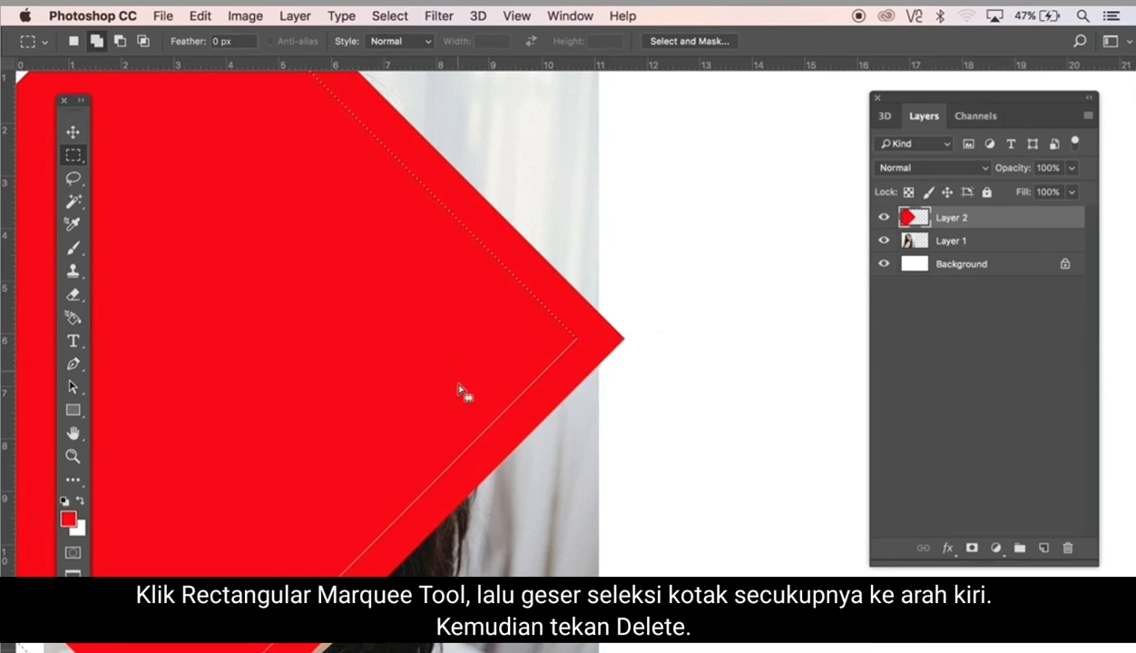
key("Delete")
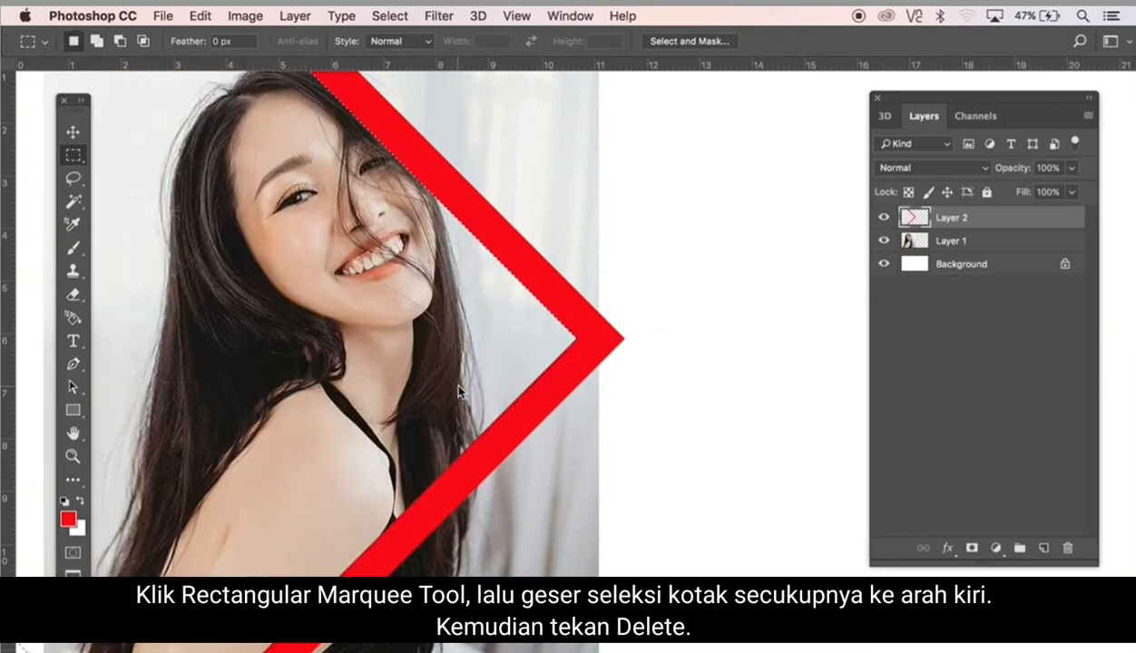
key("super+0")
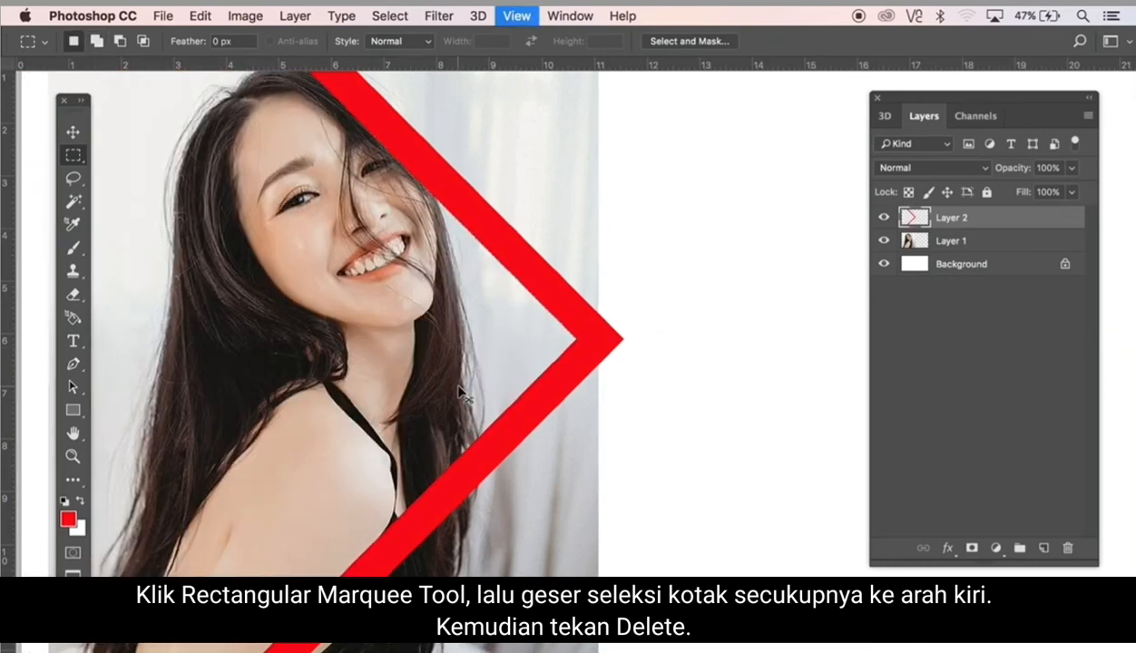
key("super+d")
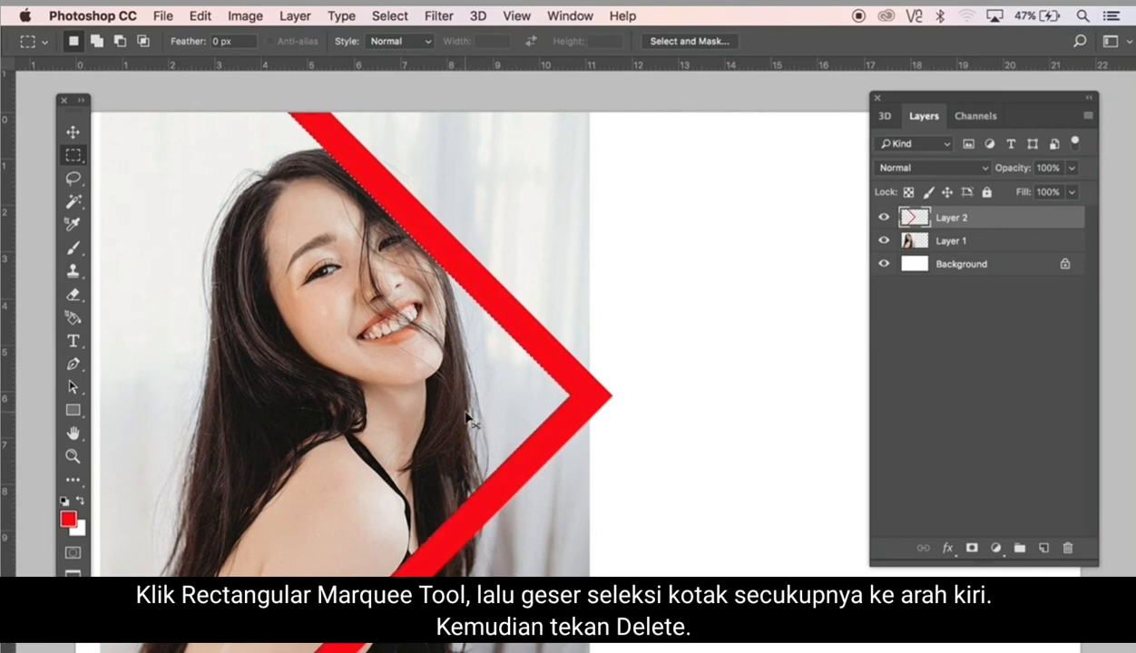
Move the photo on Layer 1 left until it meets the canvas's left edge
key("v")
left_click_drag(460, 413, 525, 366)
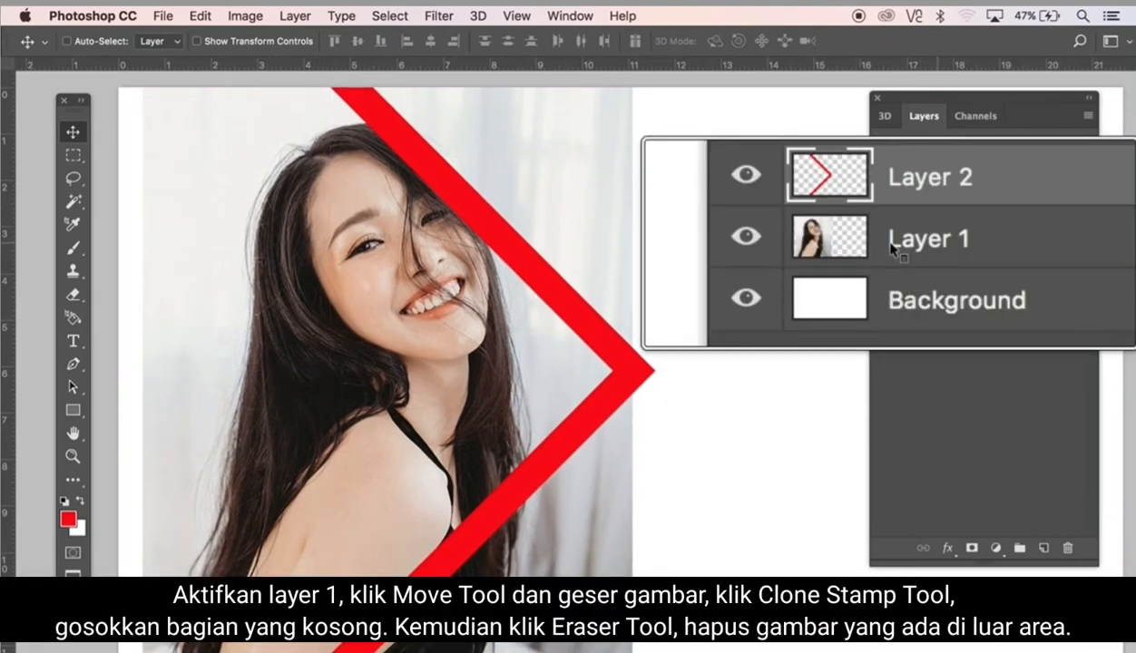
left_click(953, 243)
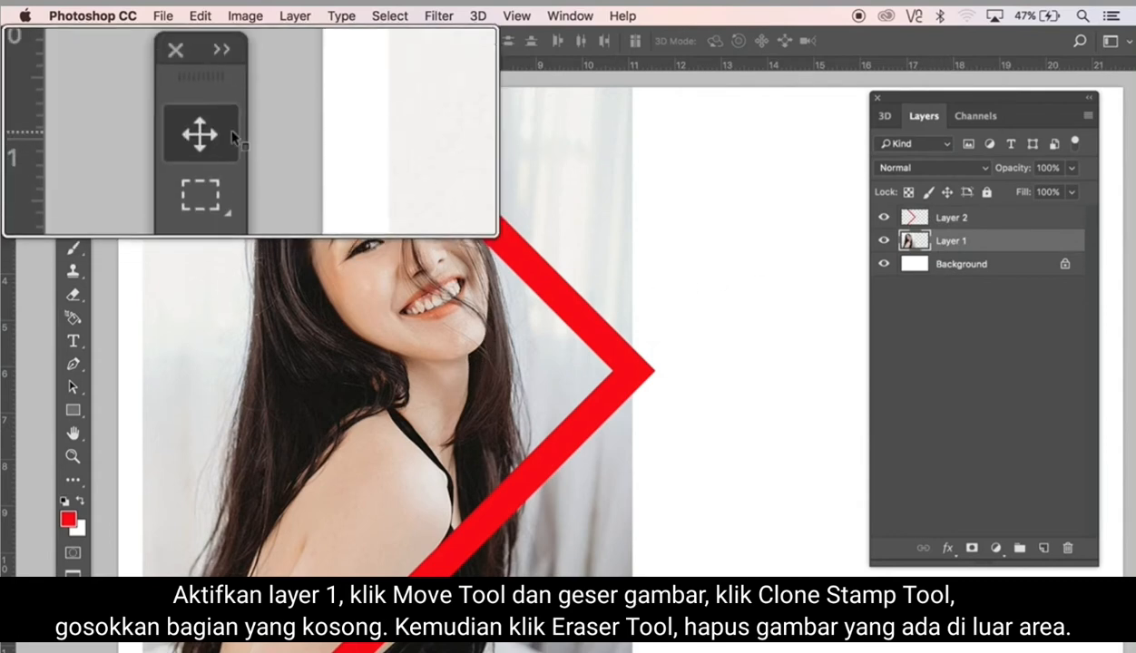
left_click_drag(371, 324, 317, 331)
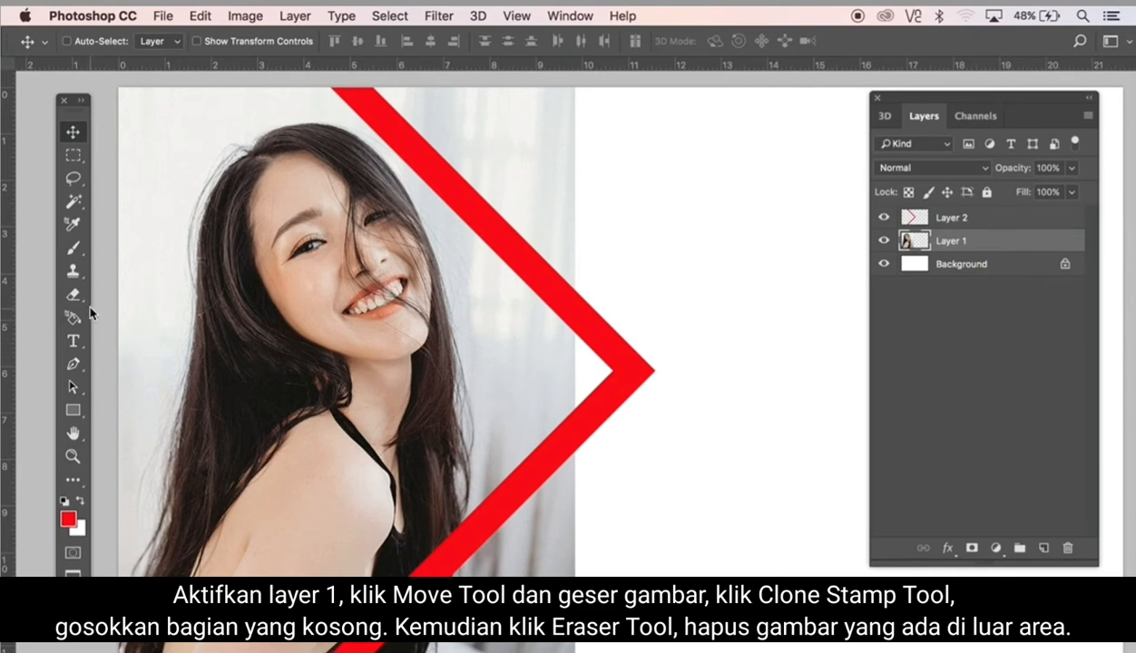
Clone the photo's backdrop on Layer 1 into the empty area inside the arrow border's tip with the Clone Stamp tool
left_click(73, 270)
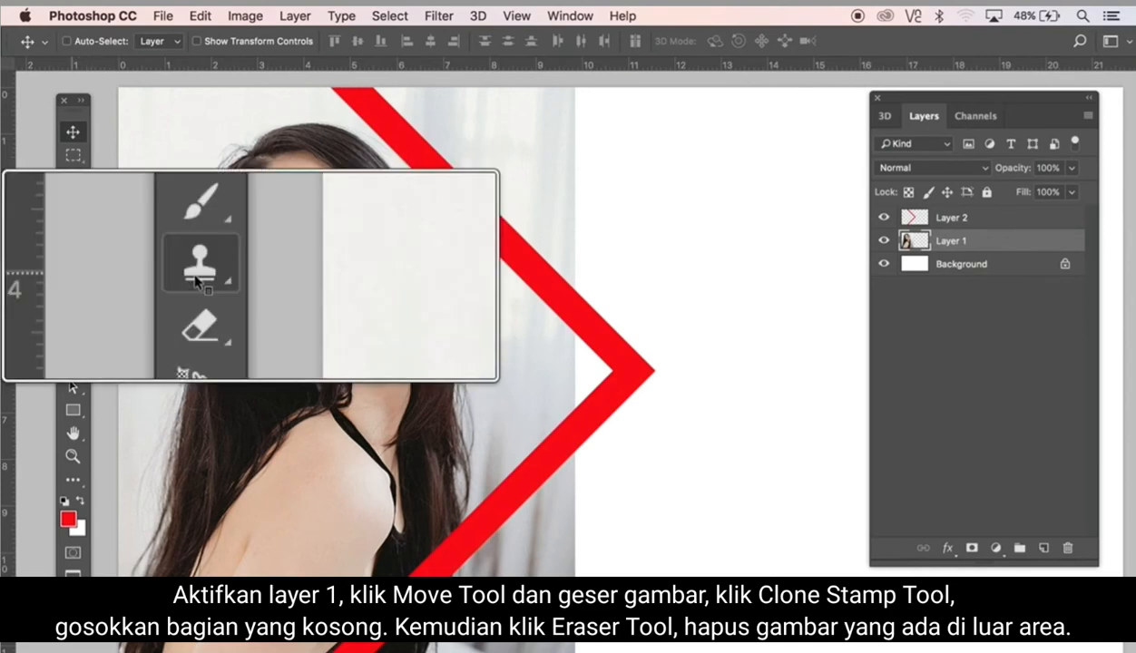
left_click(141, 268)
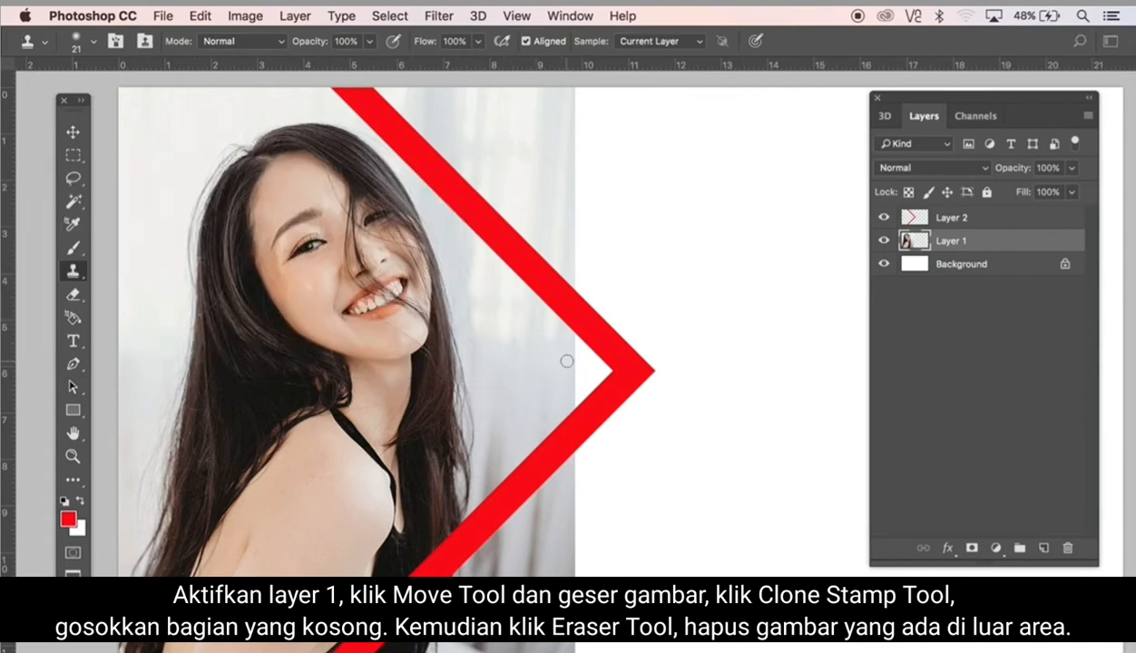
mouse_move(570, 364)
left_mouse_down()
mouse_move(575, 400)
mouse_move(576, 350)
mouse_move(587, 364)
mouse_move(590, 348)
mouse_move(599, 381)
mouse_move(598, 369)
mouse_move(584, 398)
mouse_move(580, 335)
mouse_move(604, 371)
mouse_move(622, 373)
mouse_move(589, 367)
left_mouse_up()
Erase the parts of the Layer 1 photo outside the arrow border using the Eraser tool with a 40 px brush
left_click(73, 295)
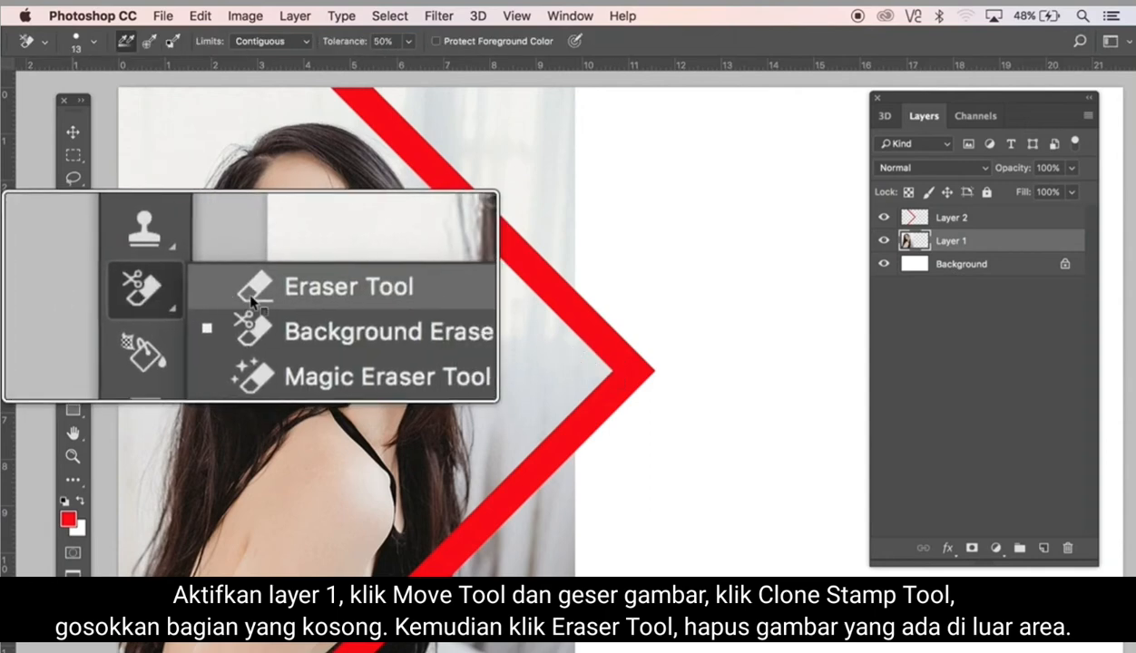
left_click(119, 299)
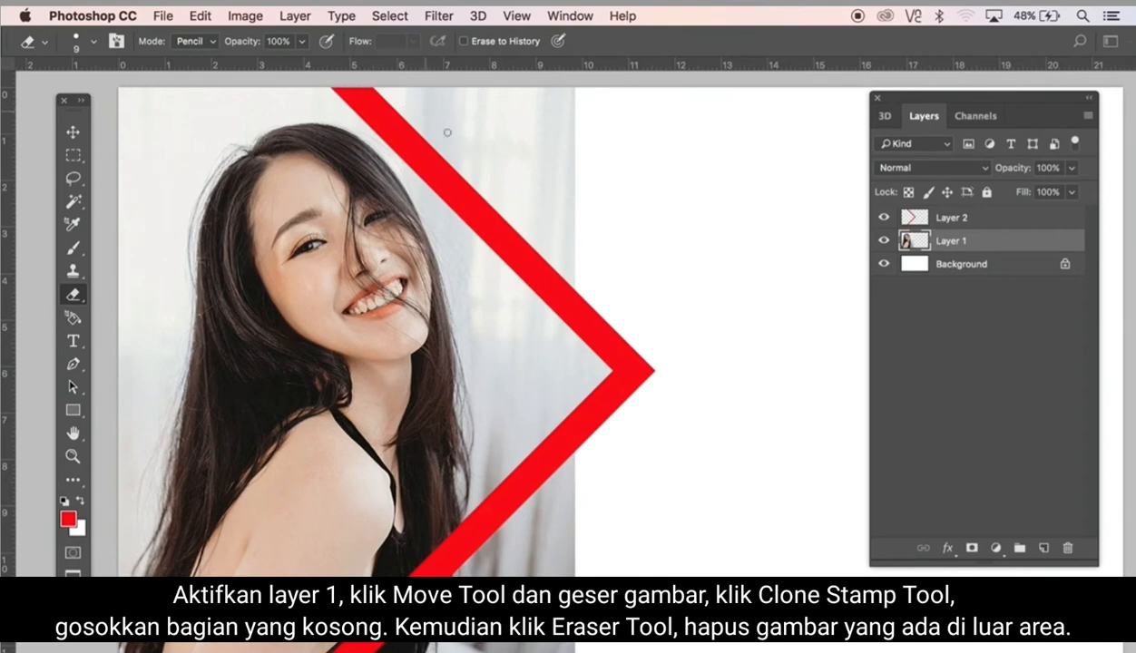
key("bracketright")
mouse_move(392, 99)
left_mouse_down()
mouse_move(439, 125)
mouse_move(401, 110)
mouse_move(598, 300)
mouse_move(448, 90)
mouse_move(578, 203)
mouse_move(477, 96)
mouse_move(588, 210)
mouse_move(669, 355)
mouse_move(647, 421)
mouse_move(514, 562)
mouse_move(500, 532)
mouse_move(510, 532)
mouse_move(498, 590)
left_mouse_up()
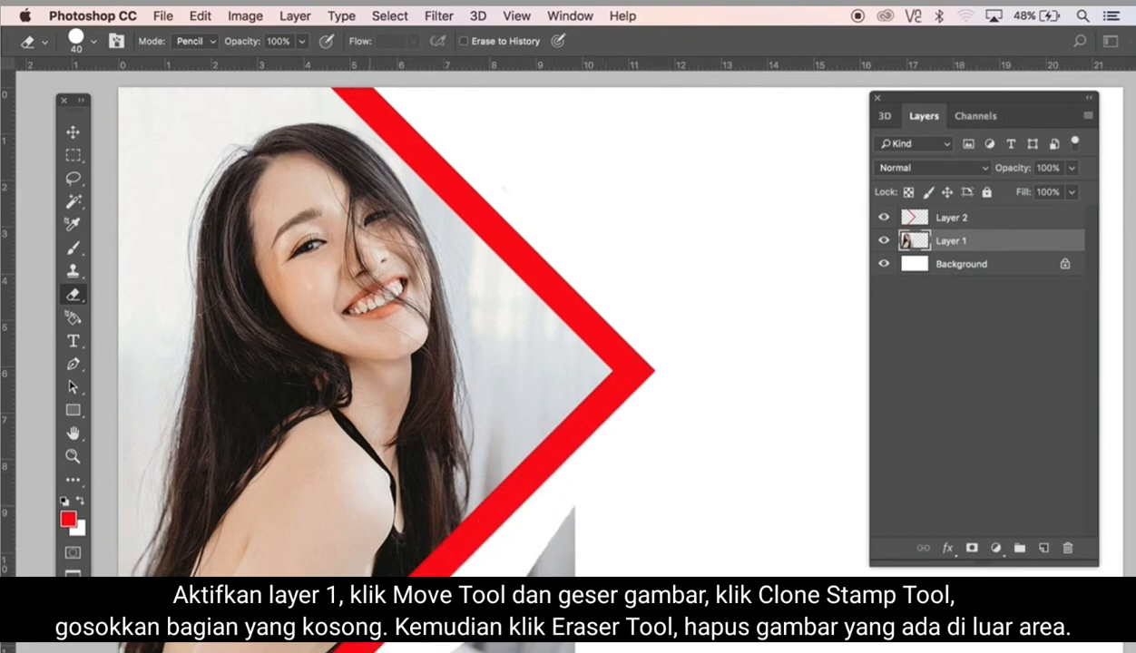
left_click_drag(489, 640, 530, 639)
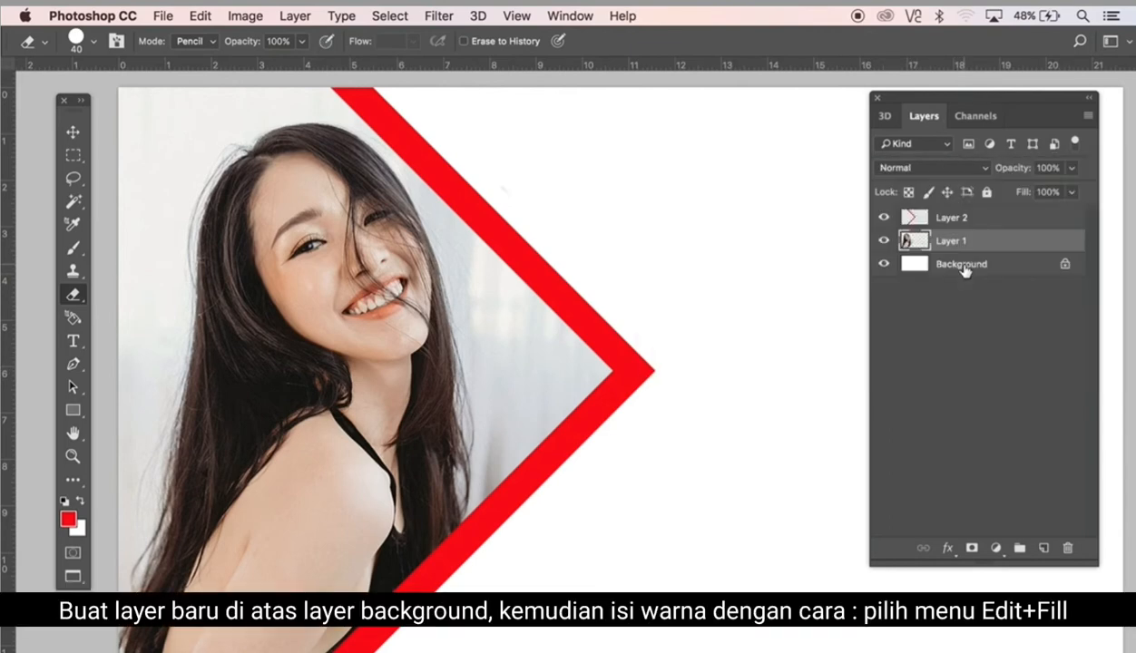
Add a new layer directly above the Background and fill it with the red foreground color at 100% opacity
left_click(968, 268)
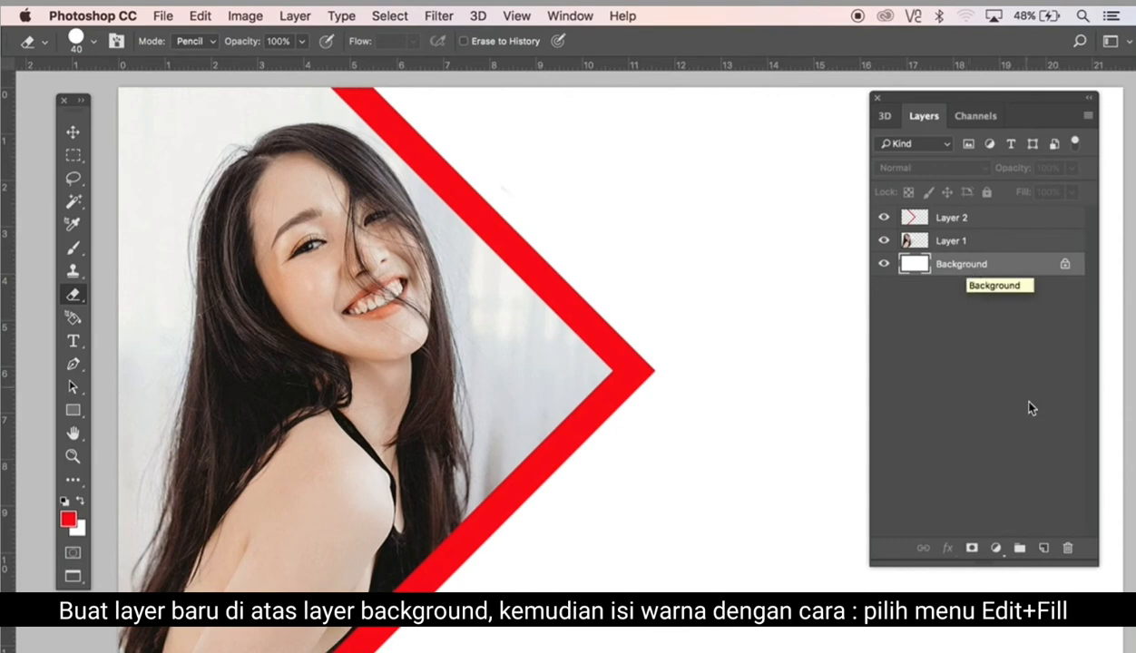
left_click(1044, 550)
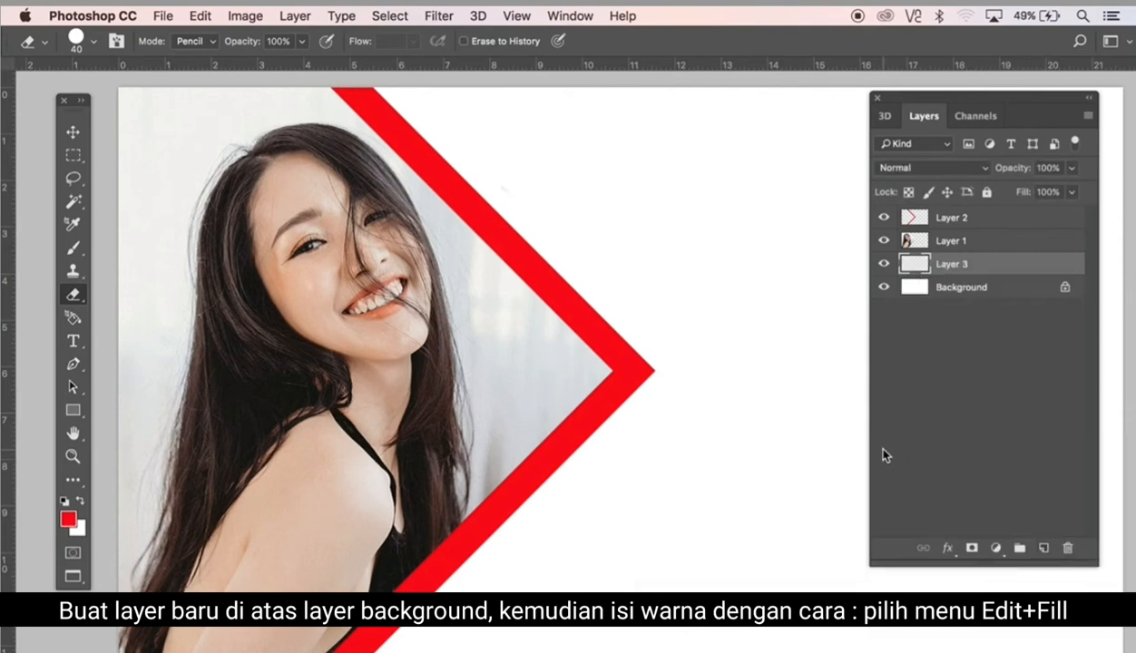
left_click(201, 15)
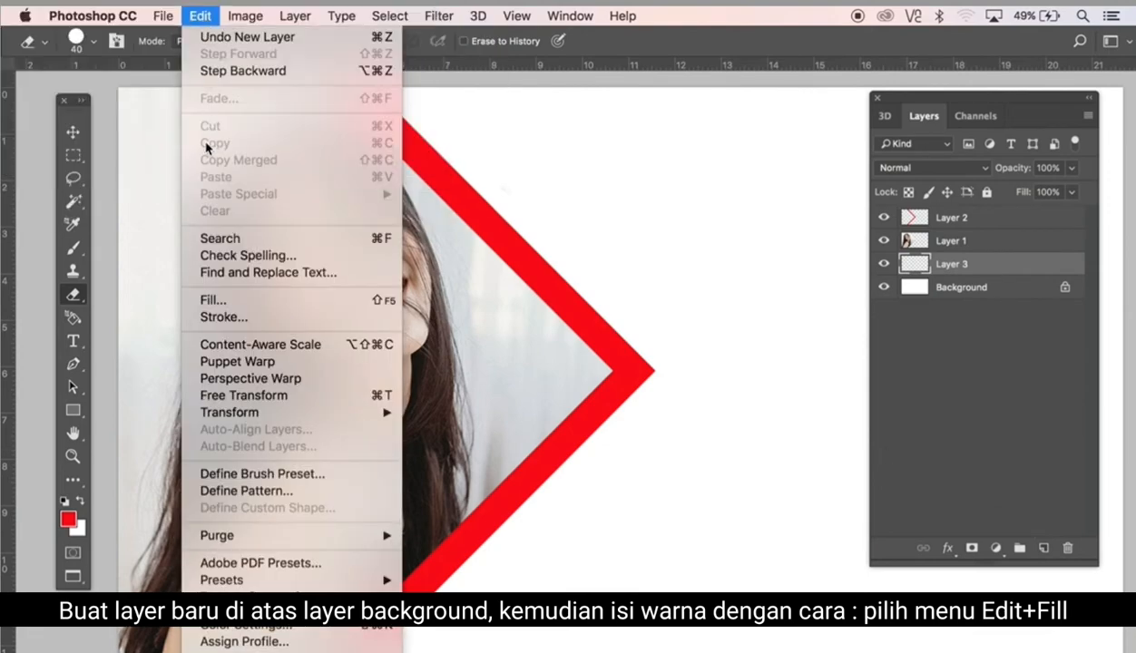
left_click(212, 299)
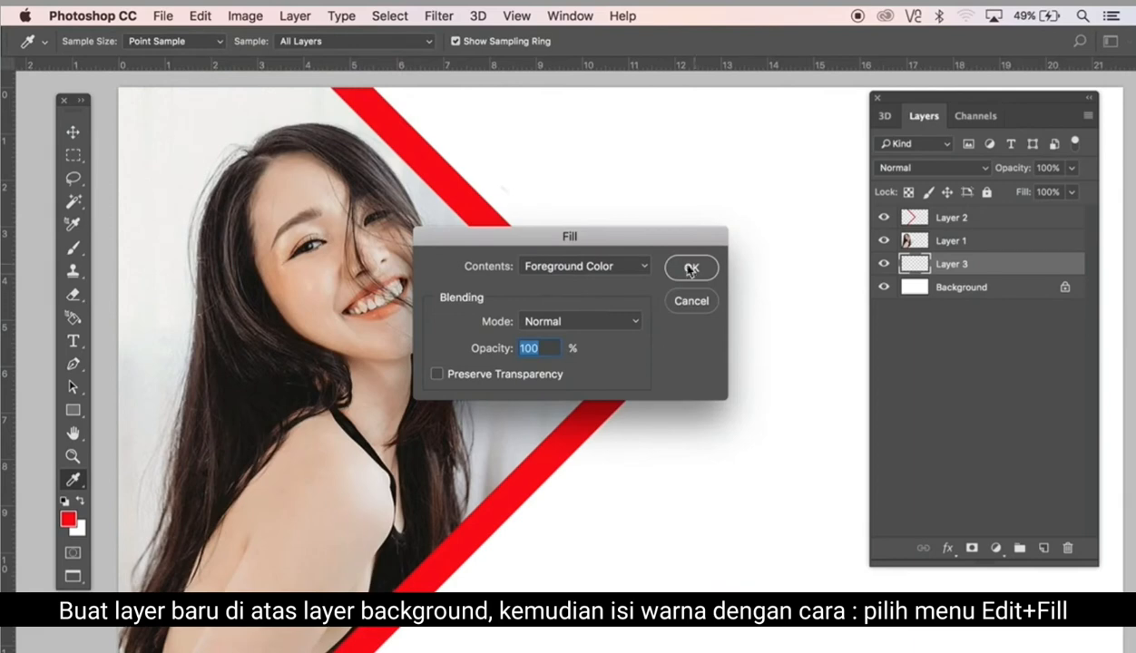
left_click(686, 268)
key("e")
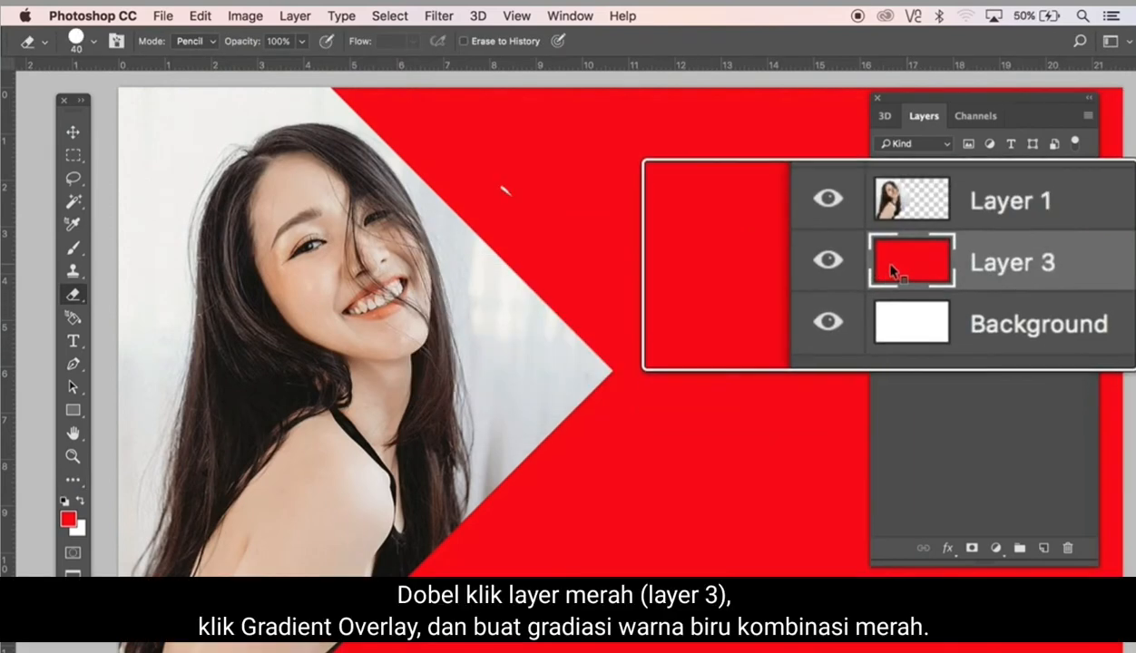
Add a Gradient Overlay to the red Layer 3 and load the Red, Green preset in the gradient editor
double_click(909, 265)
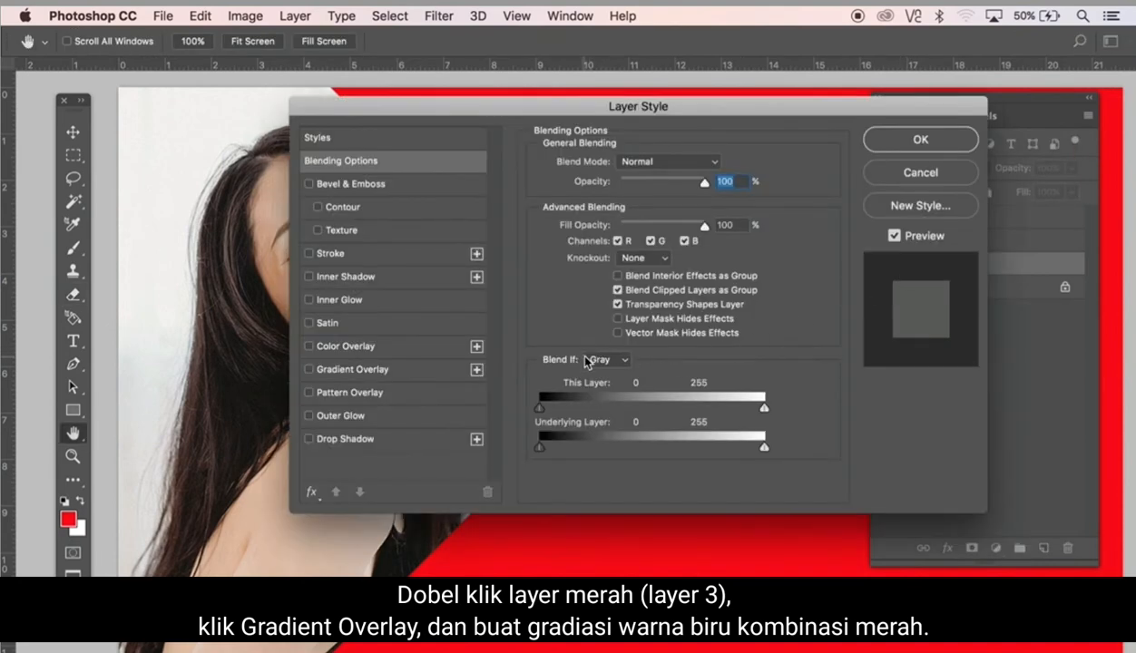
left_click(372, 369)
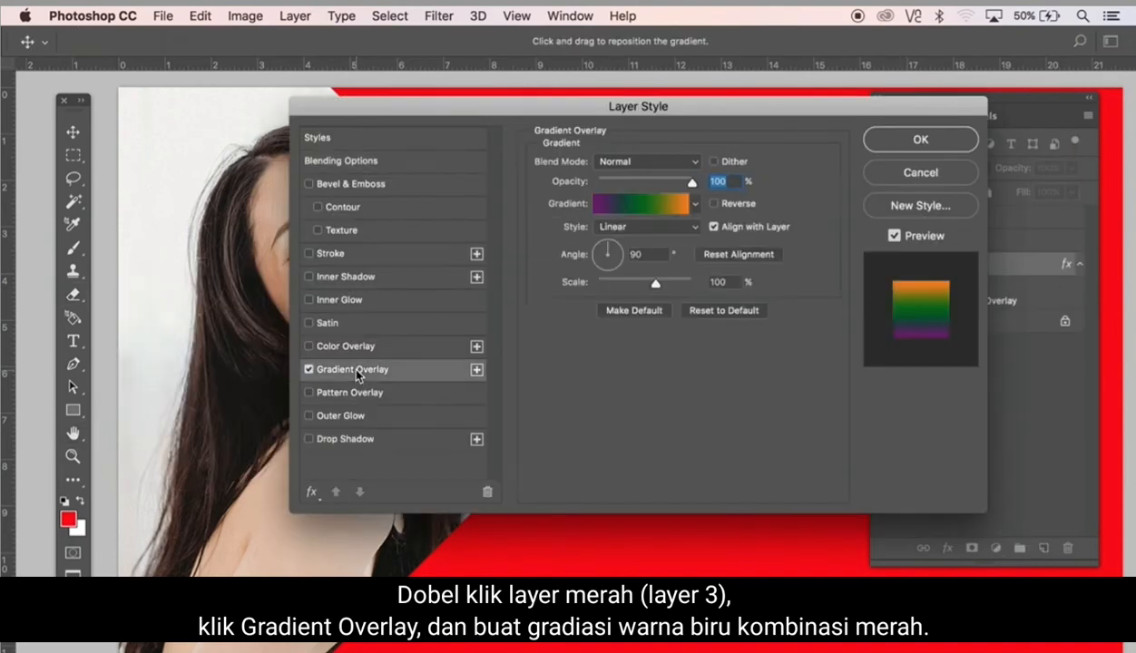
left_click(644, 208)
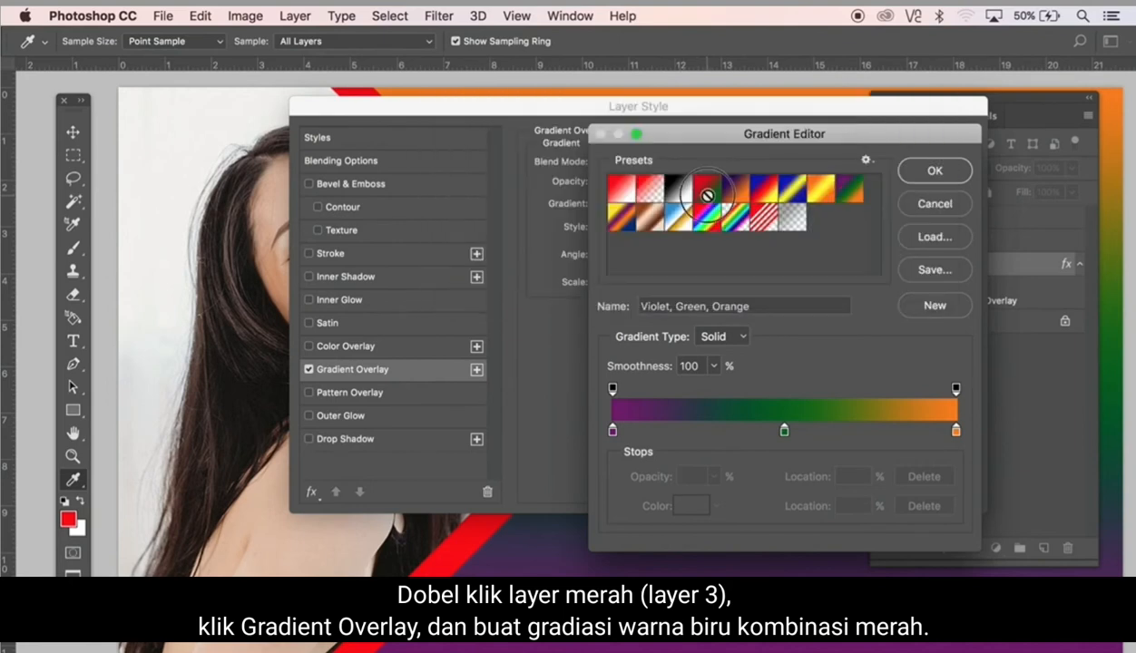
left_click(708, 199)
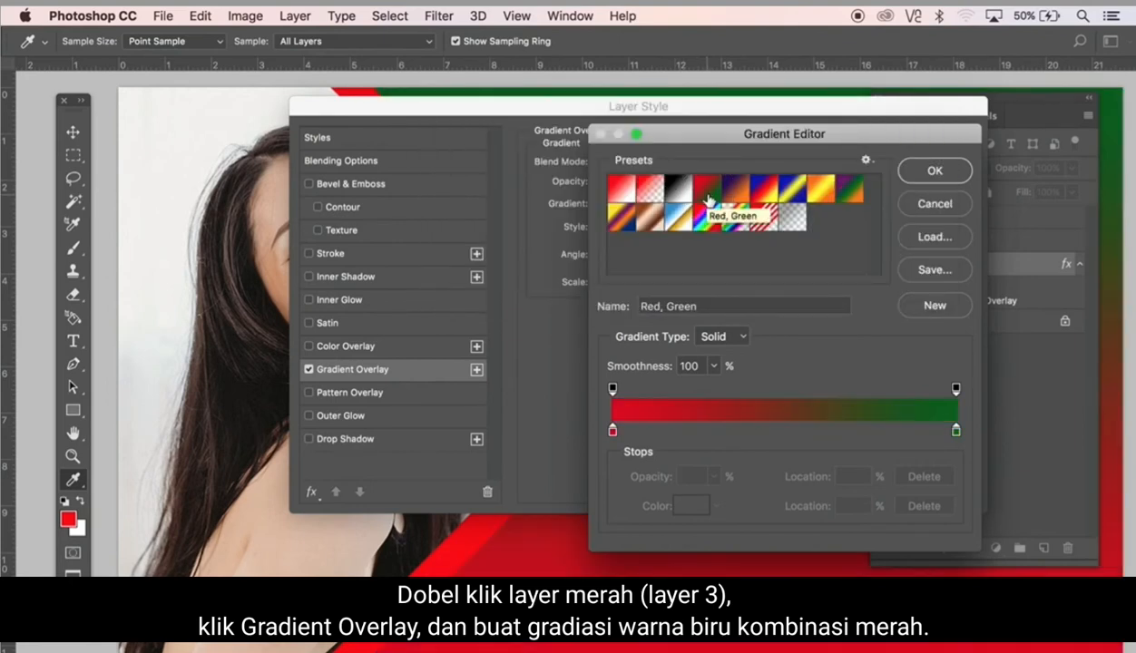
Change the gradient's green end stop to pure red, ff0000
double_click(955, 433)
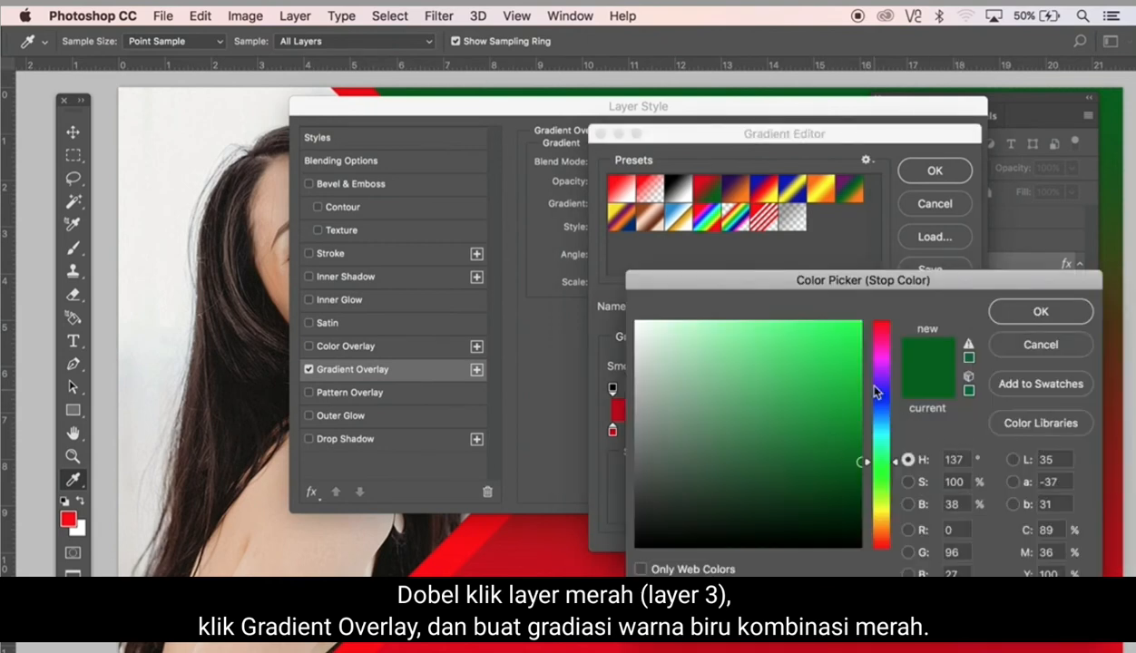
left_click(878, 344)
left_click_drag(879, 343, 879, 314)
left_click_drag(842, 352, 874, 280)
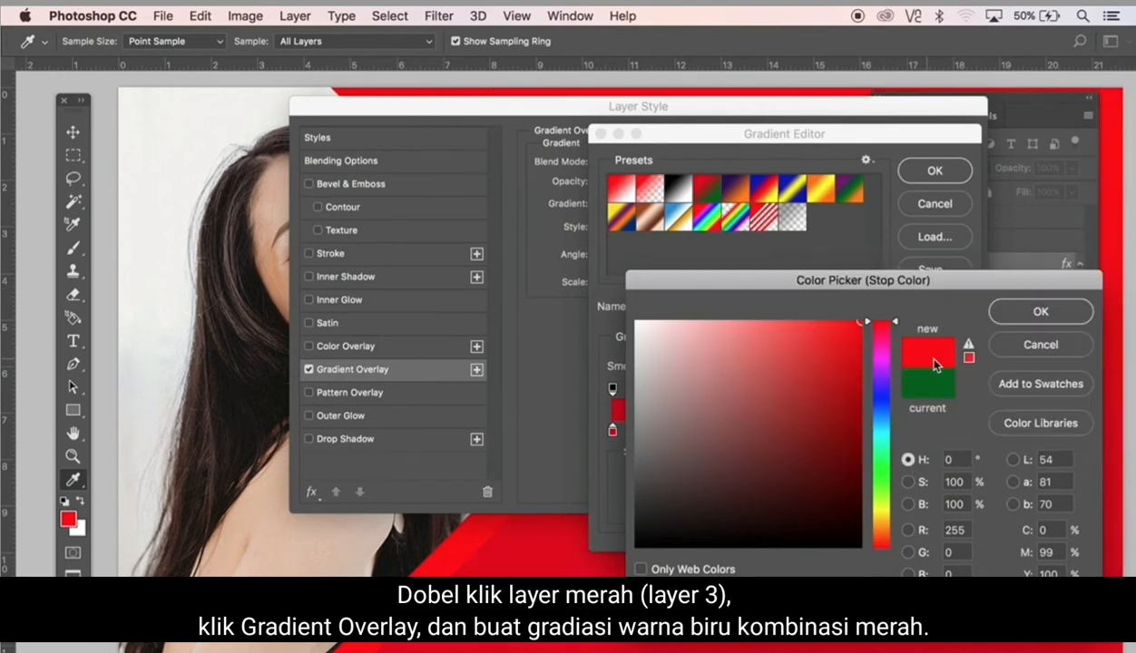
left_click_drag(996, 287, 800, 179)
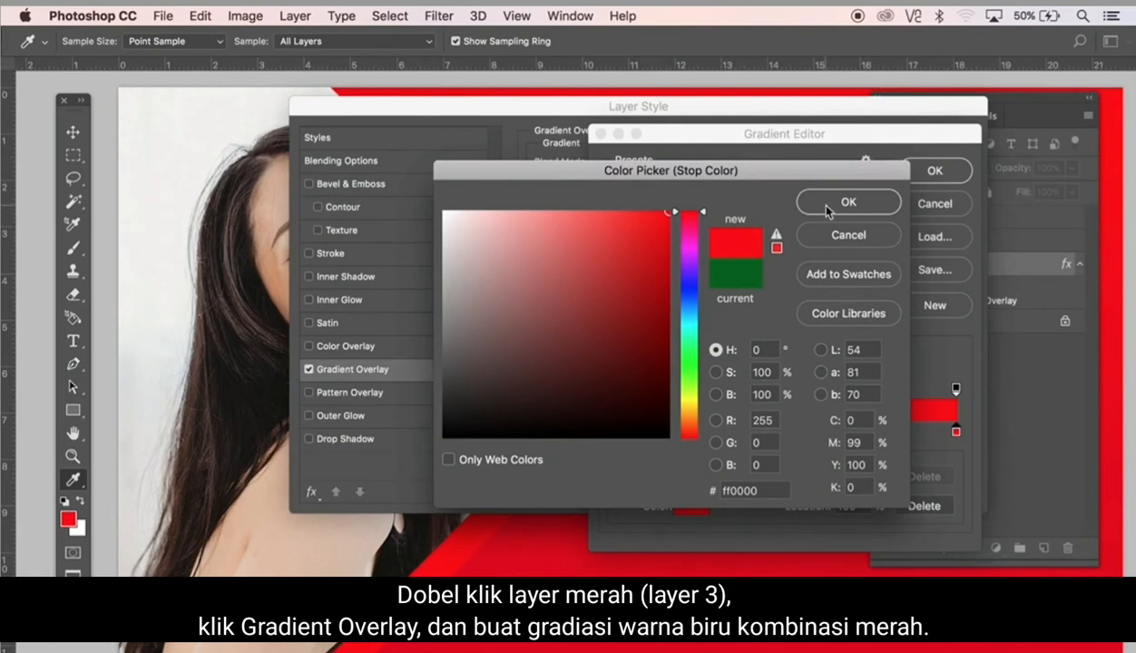
left_click(817, 204)
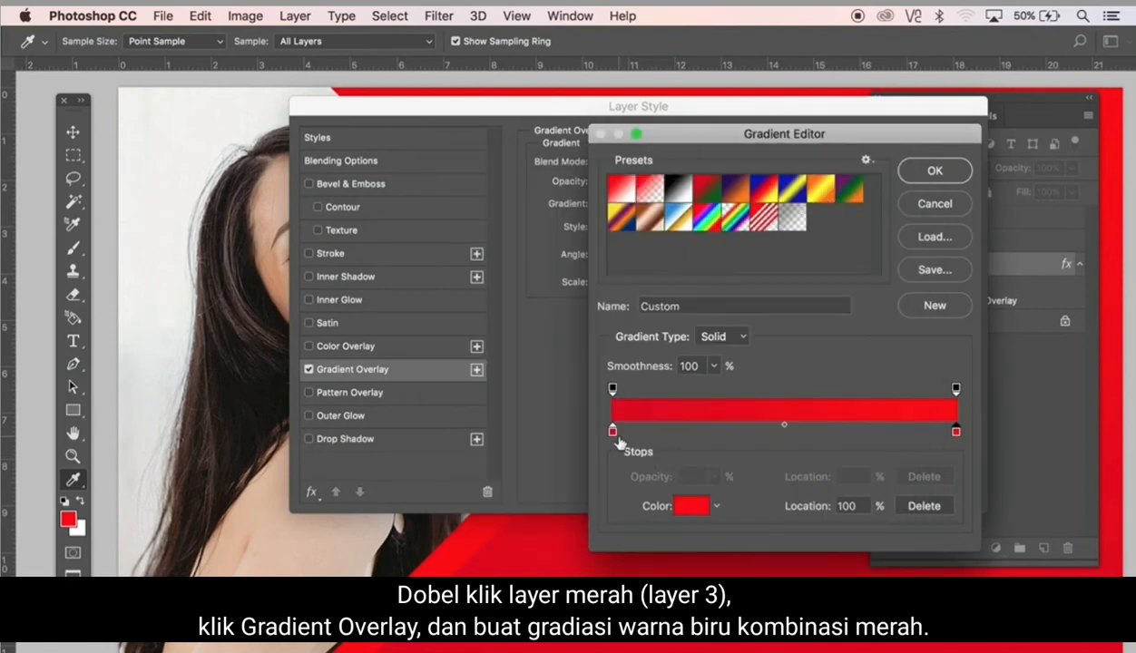
Set the gradient's start stop to blue 0006ed and apply the Gradient Overlay to Layer 3
left_click(612, 432)
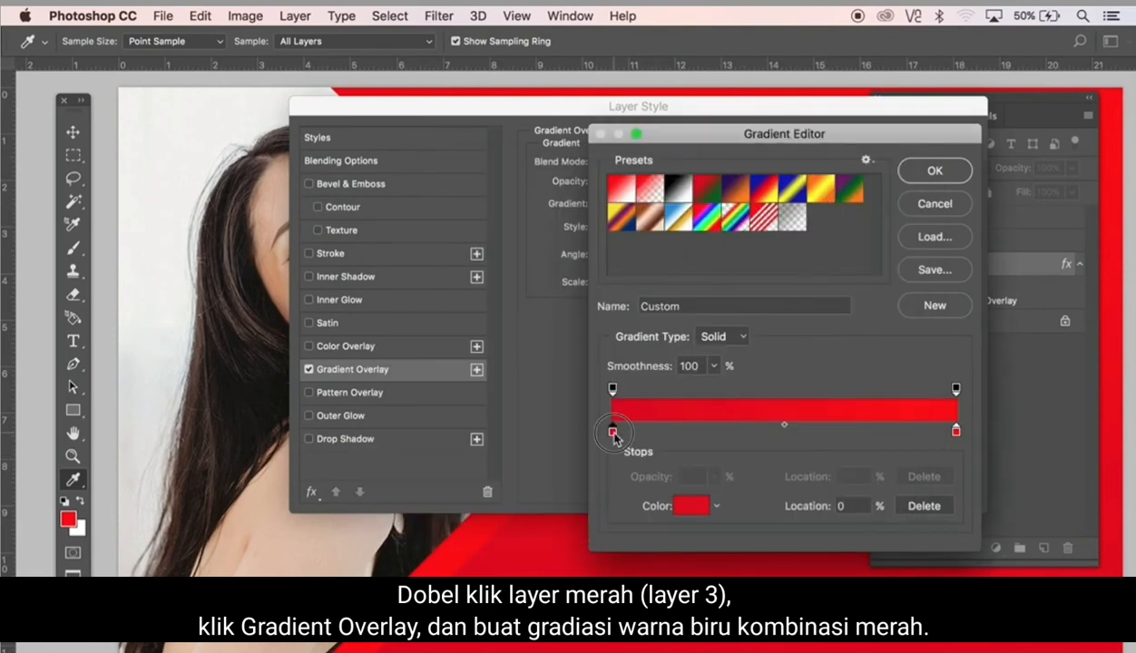
left_click(683, 510)
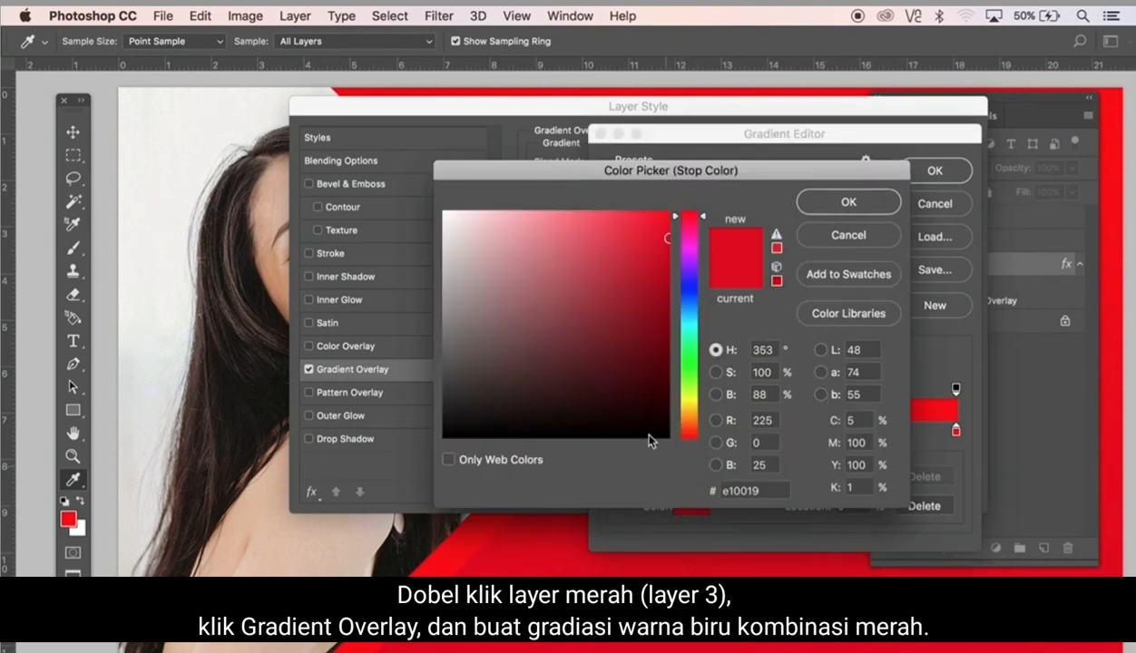
left_click(690, 289)
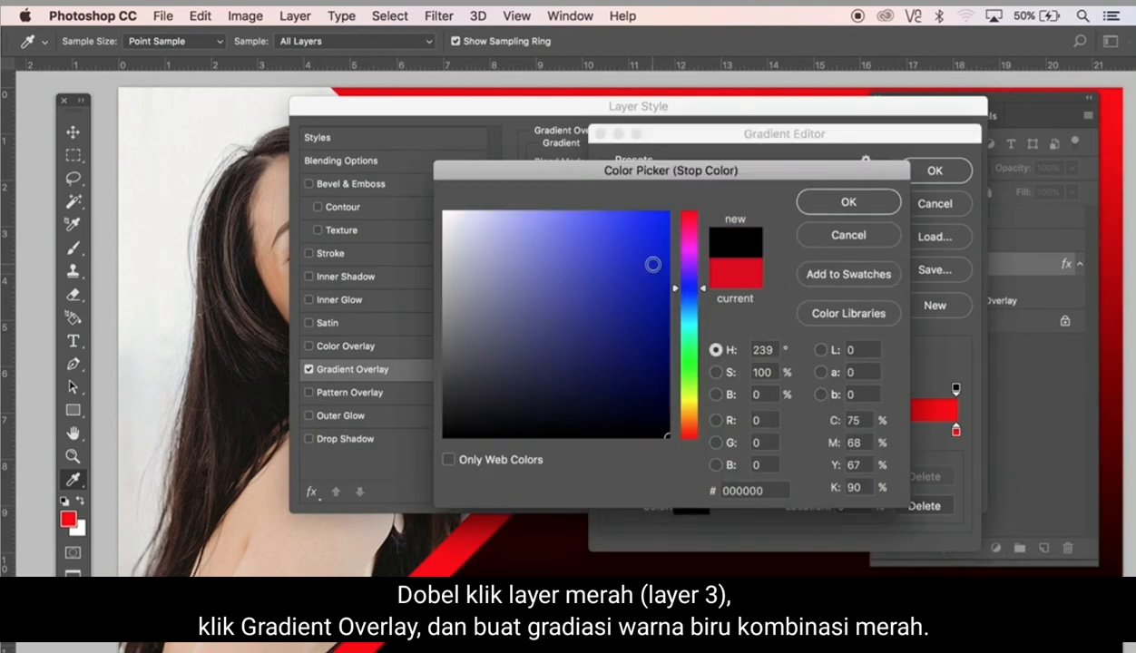
left_click_drag(652, 264, 686, 232)
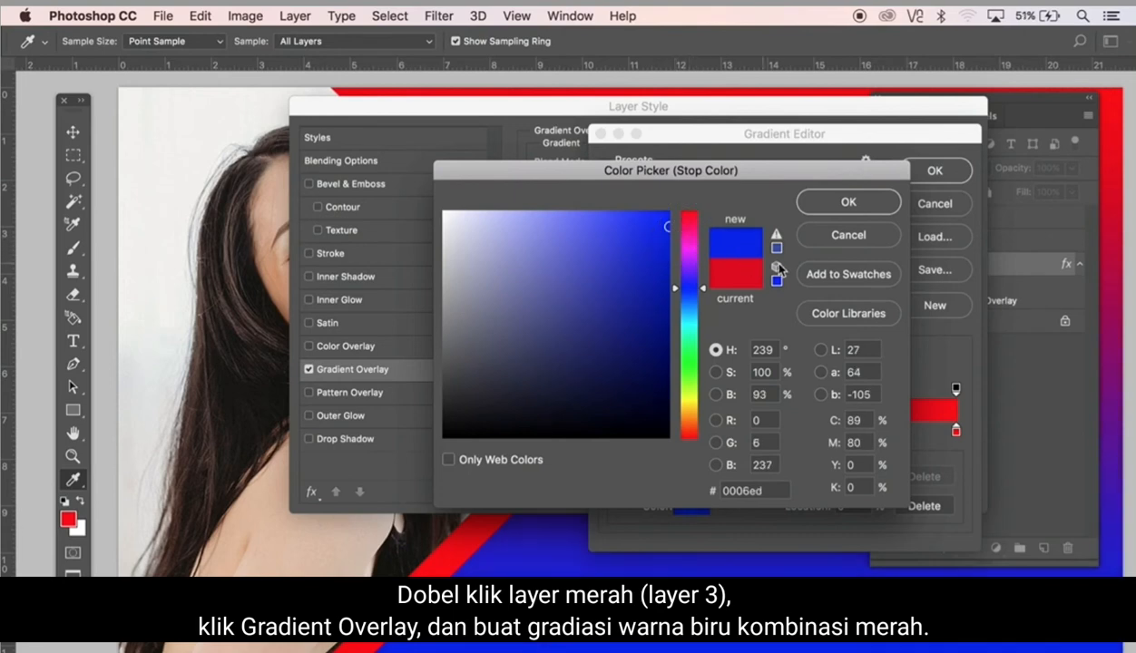
left_click(843, 200)
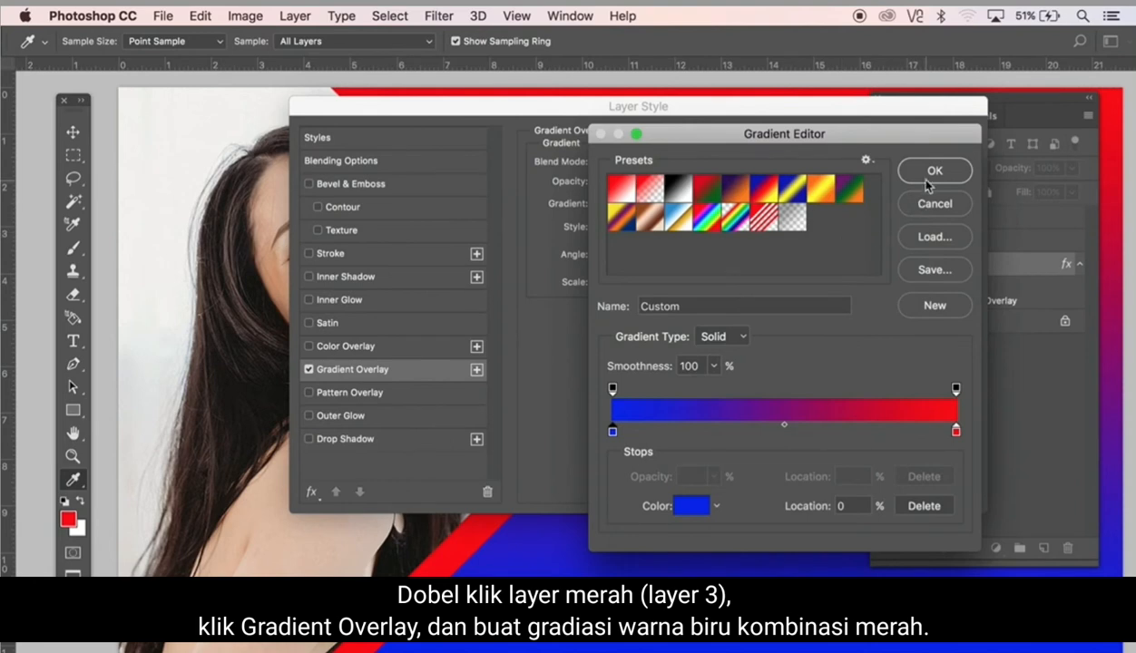
left_click(931, 178)
left_click(914, 144)
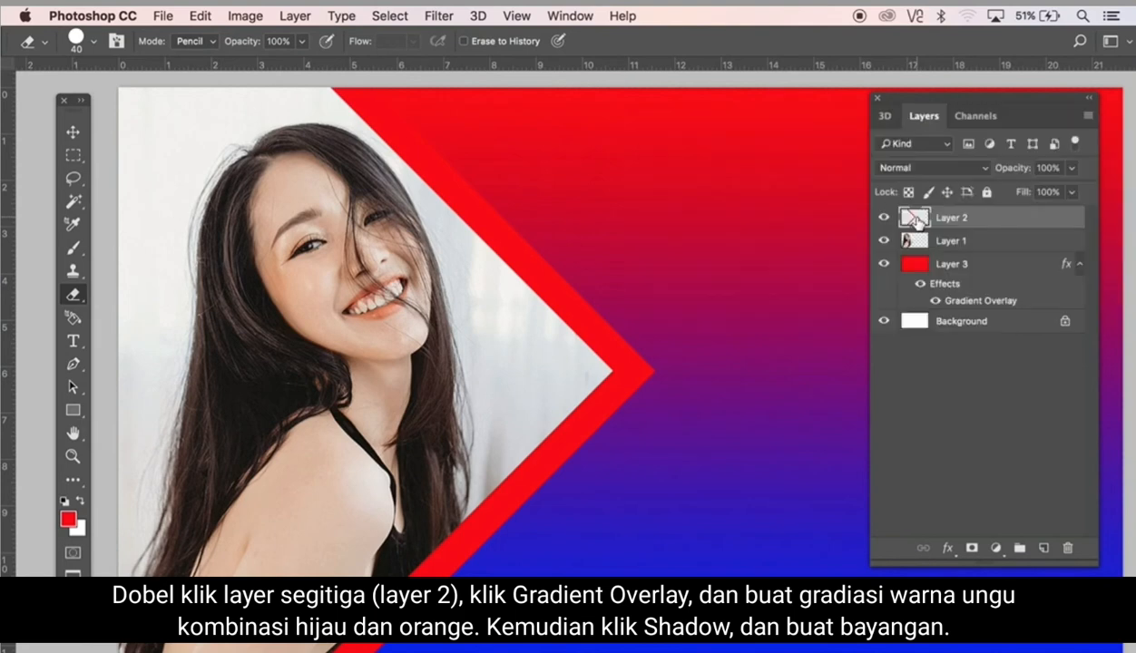
Add a Gradient Overlay to the arrow border on Layer 2 using the Violet, Green, Orange preset
double_click(915, 219)
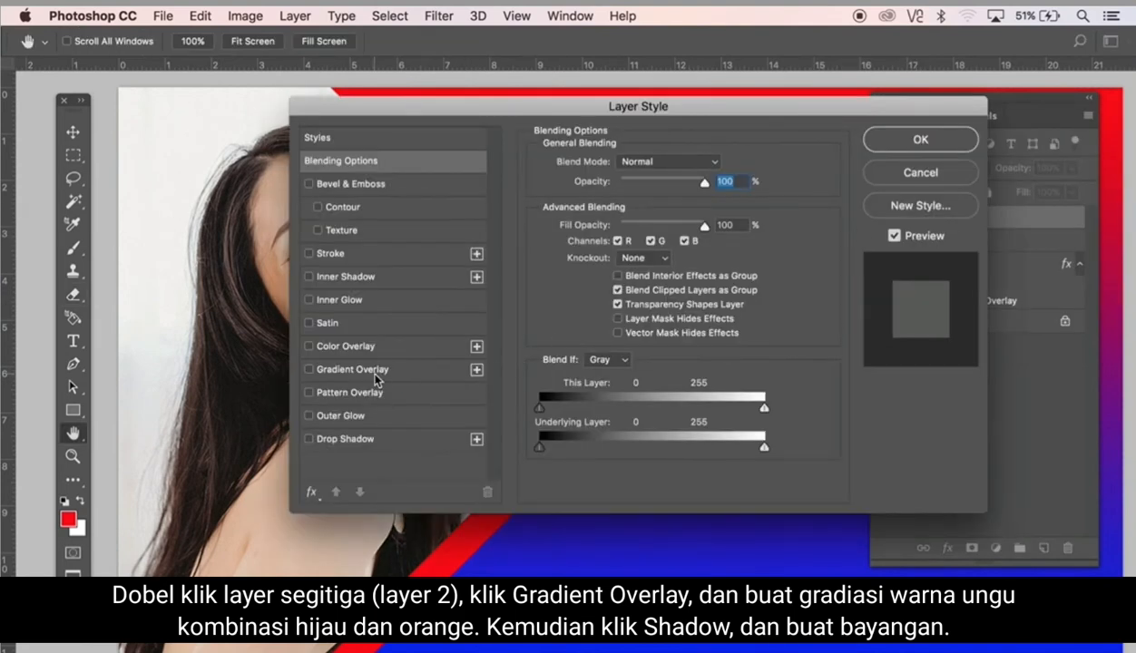
left_click(354, 369)
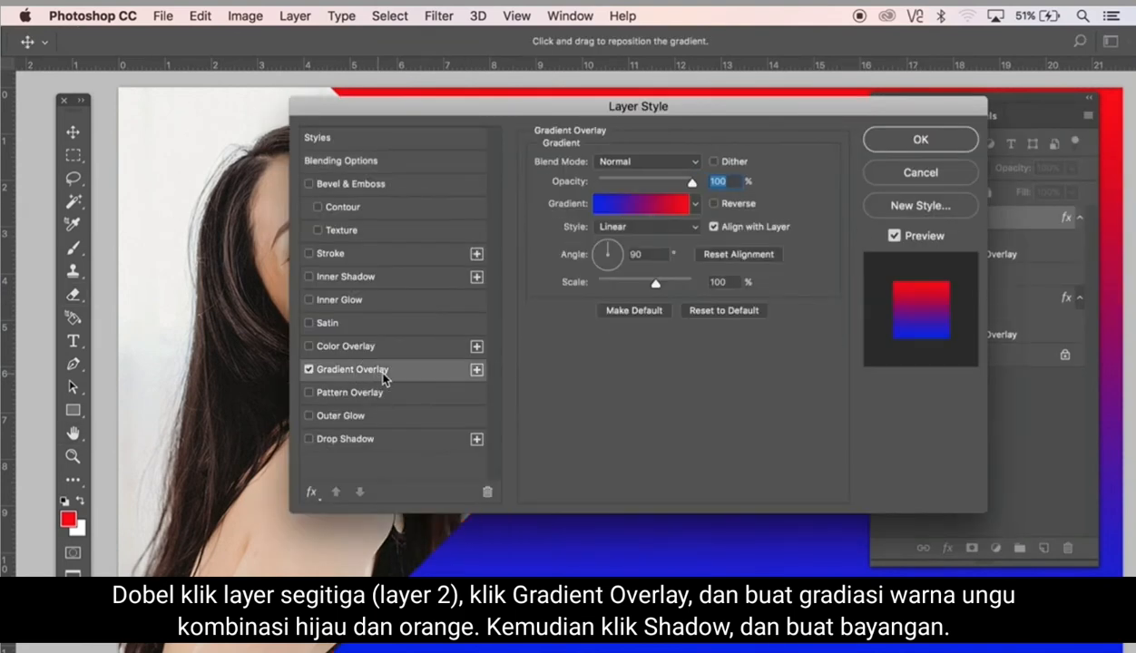
left_click(651, 216)
left_click(848, 192)
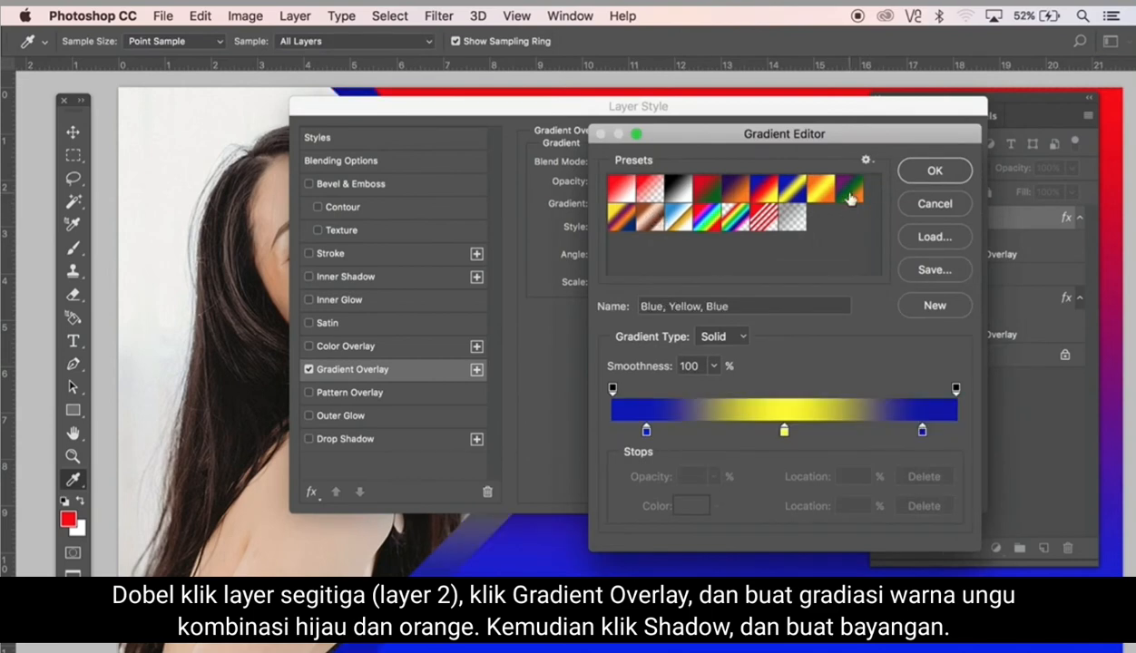
left_click(850, 198)
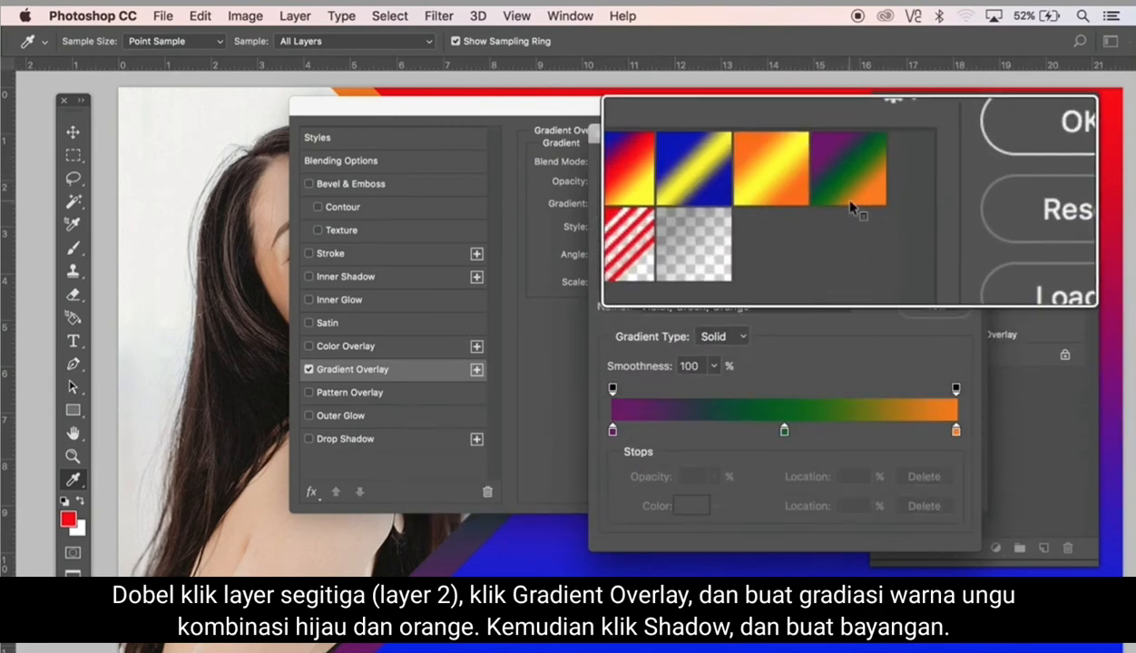
left_click(934, 174)
Add a Drop Shadow at a 180° angle to the arrow border on Layer 2 and apply the layer style
left_click(342, 160)
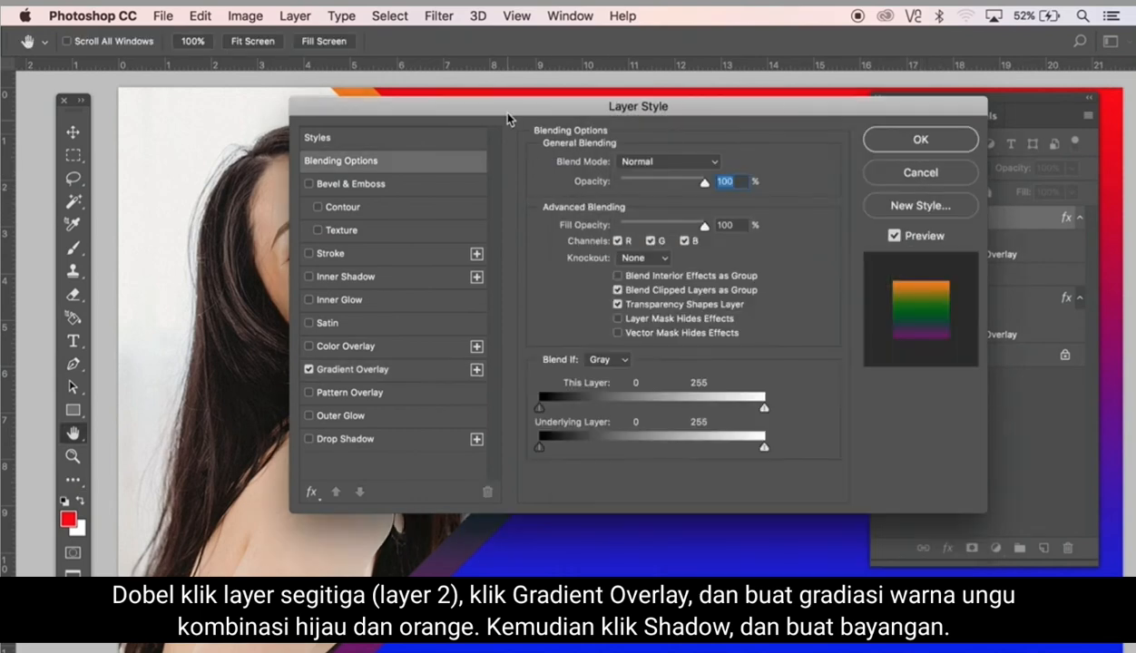
left_click_drag(497, 110, 788, 120)
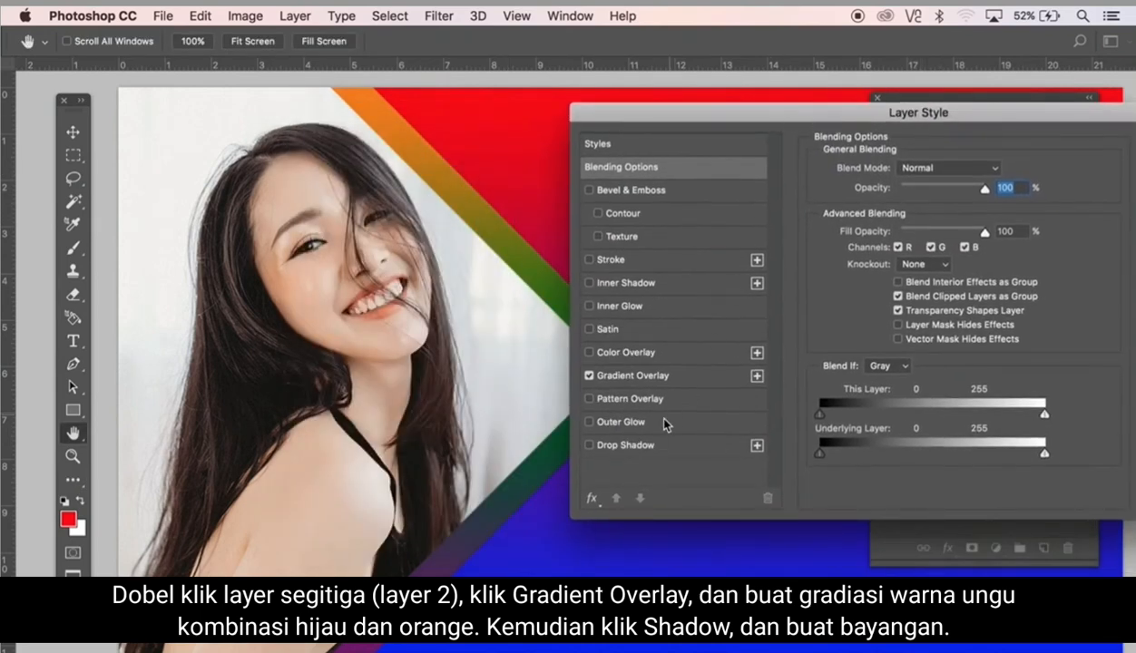
left_click(626, 445)
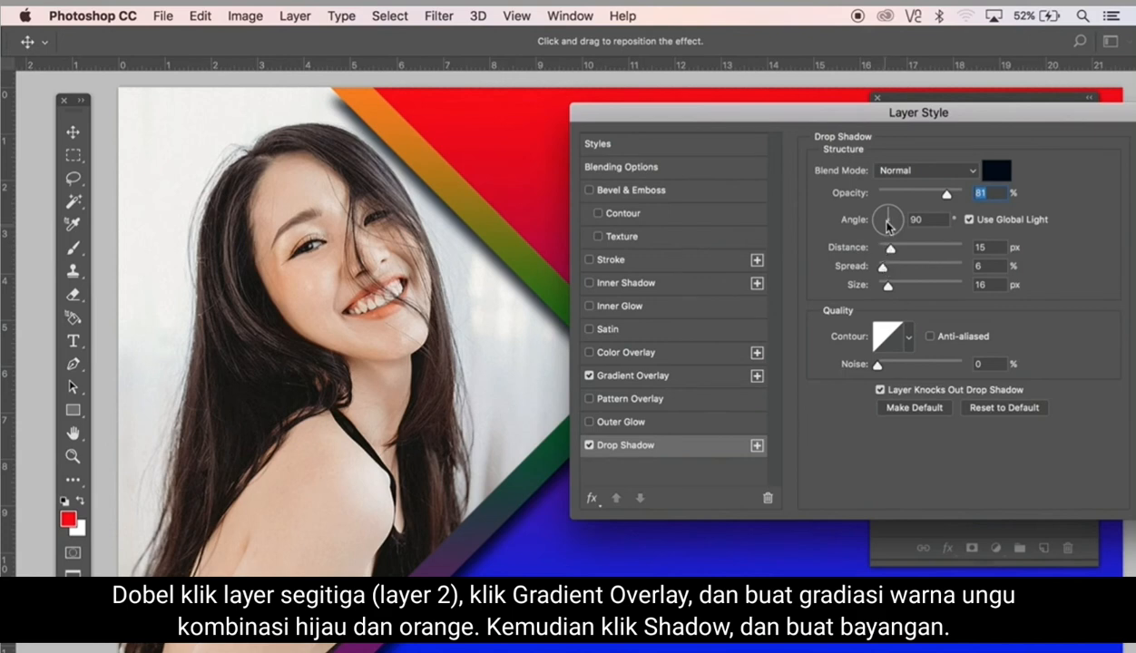
left_click_drag(887, 218, 882, 223)
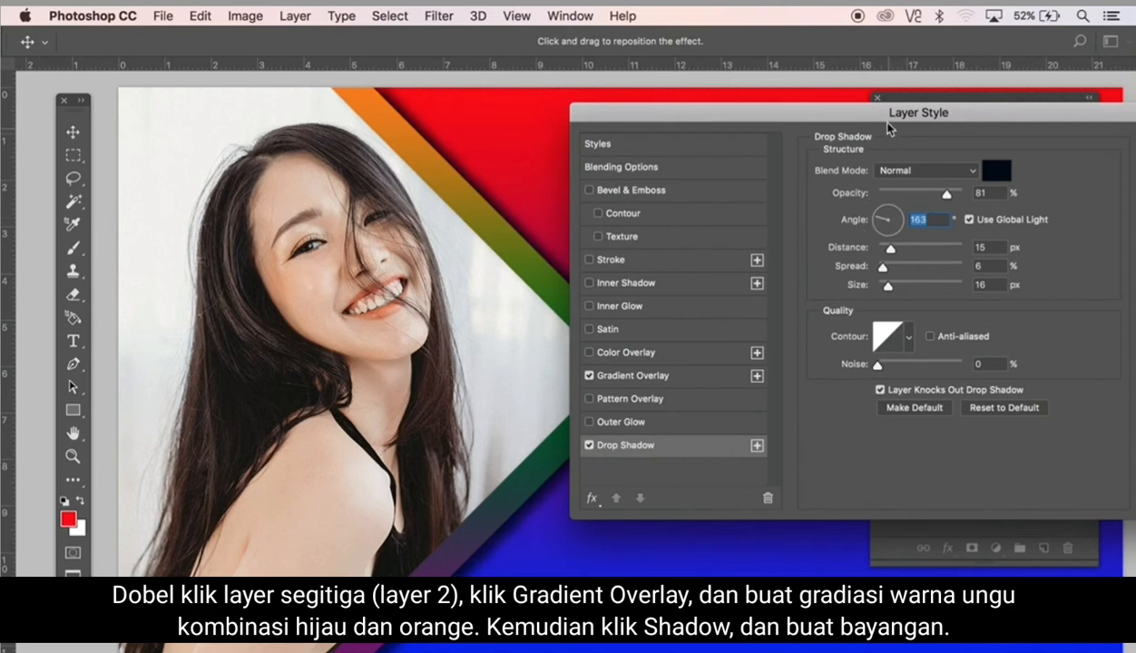
left_click_drag(889, 129, 666, 186)
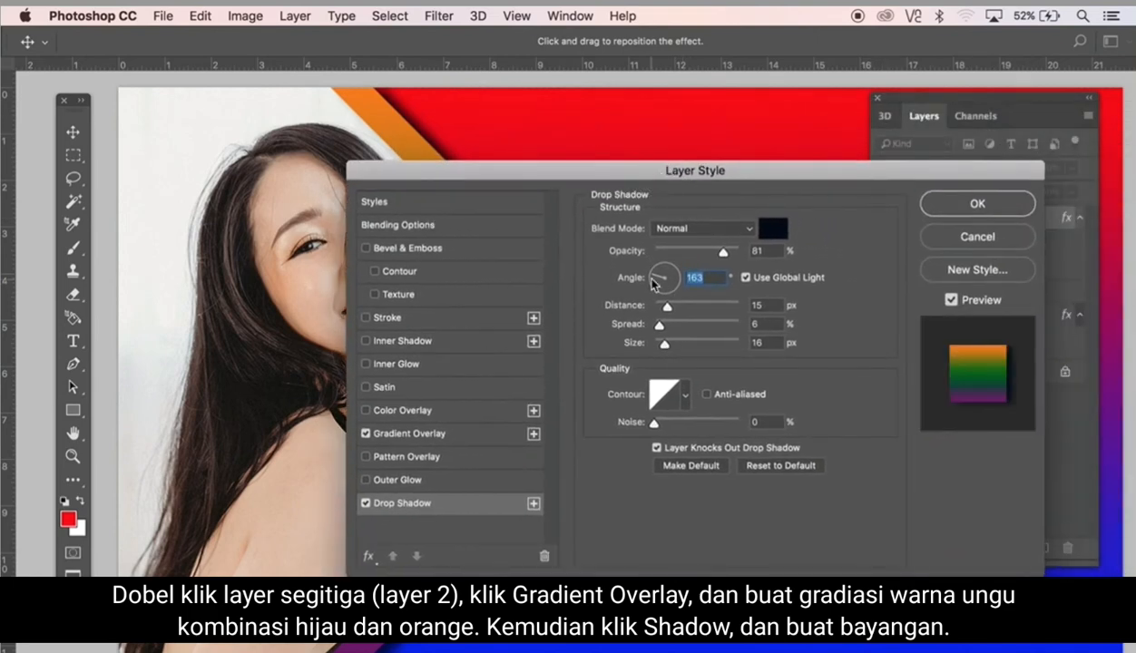
left_click_drag(652, 283, 648, 282)
left_click_drag(645, 279, 647, 278)
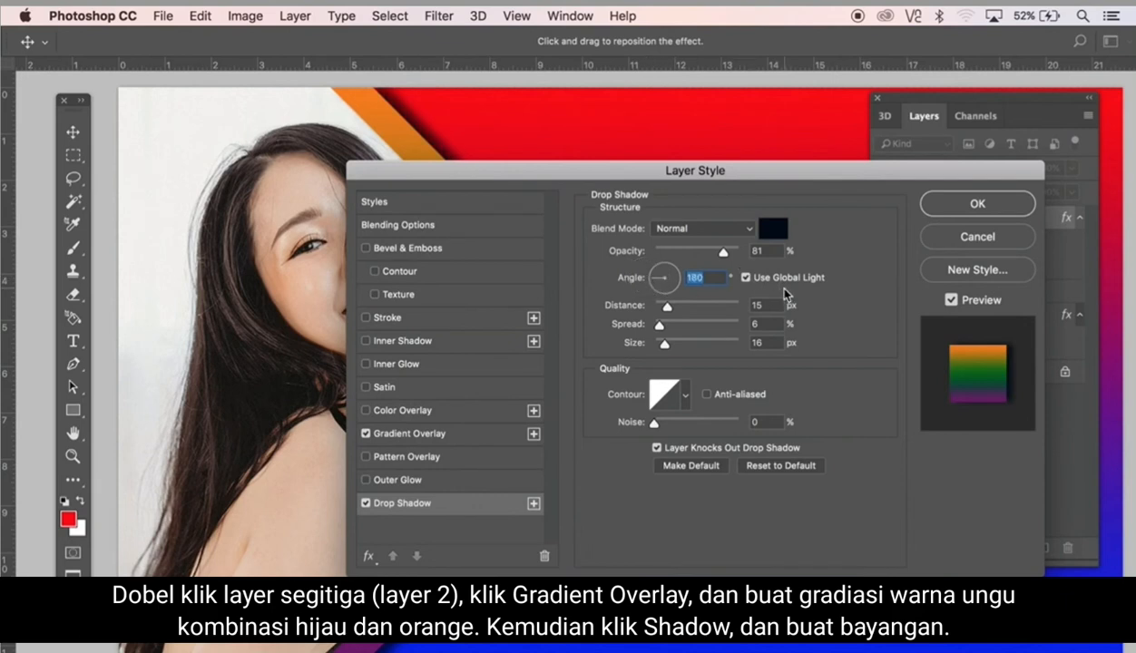
left_click(977, 203)
Create a new layer above Layer 3 and make a rectangular marquee selection slightly inside the canvas edges
left_click_drag(713, 401, 558, 400)
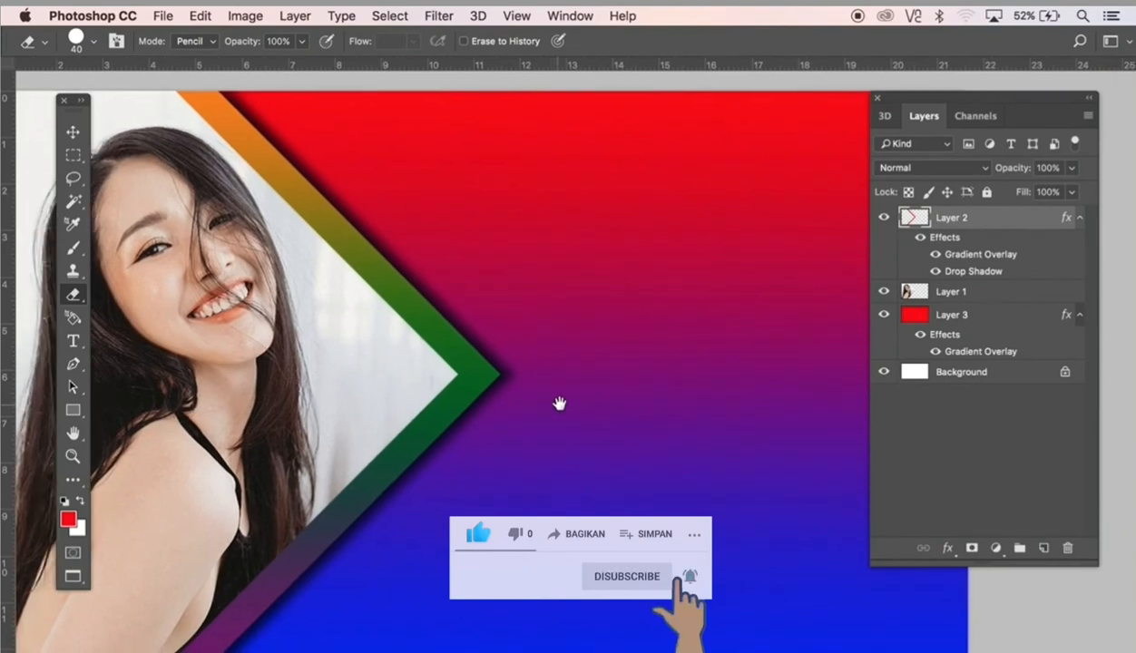
left_click(671, 368, "alt")
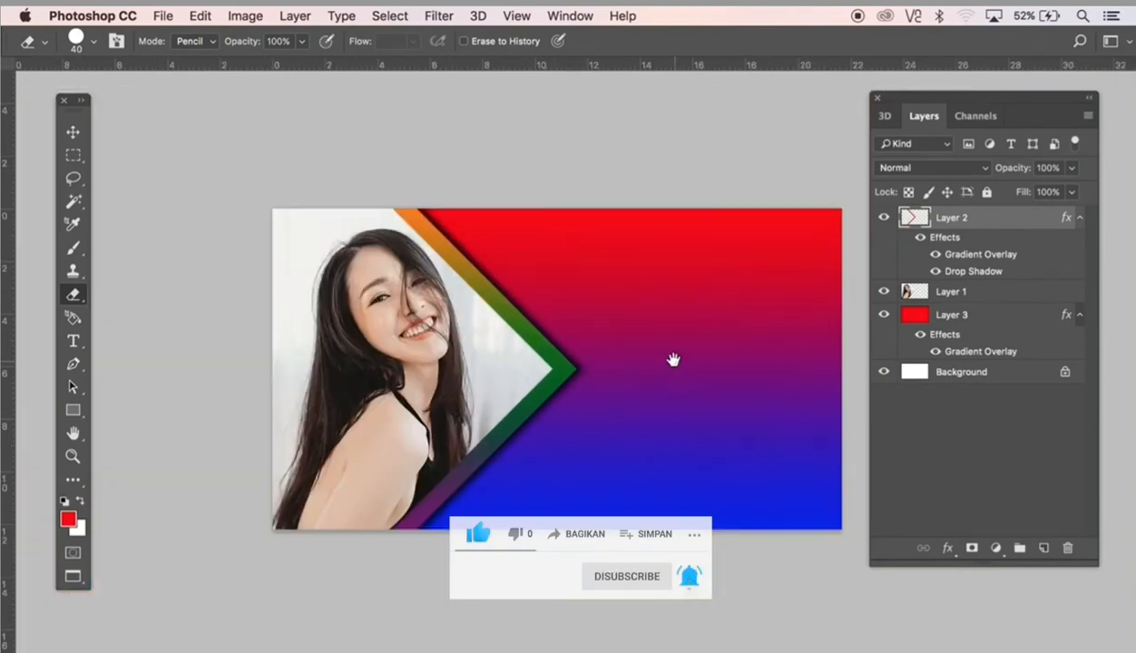
left_click_drag(642, 365, 612, 370)
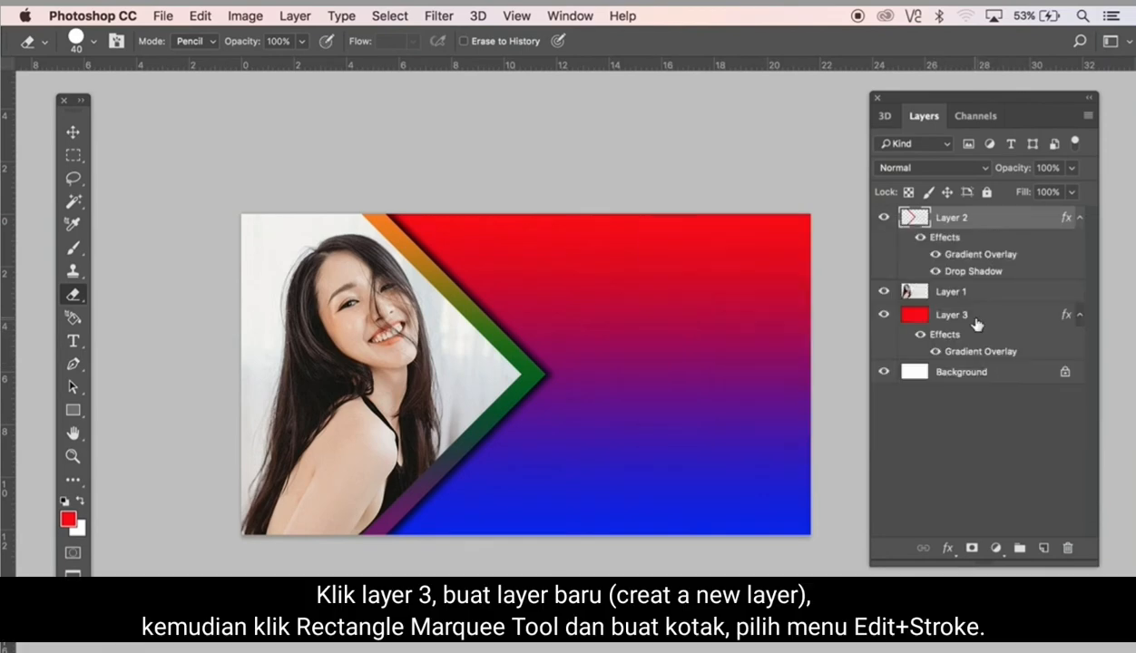
left_click(973, 319)
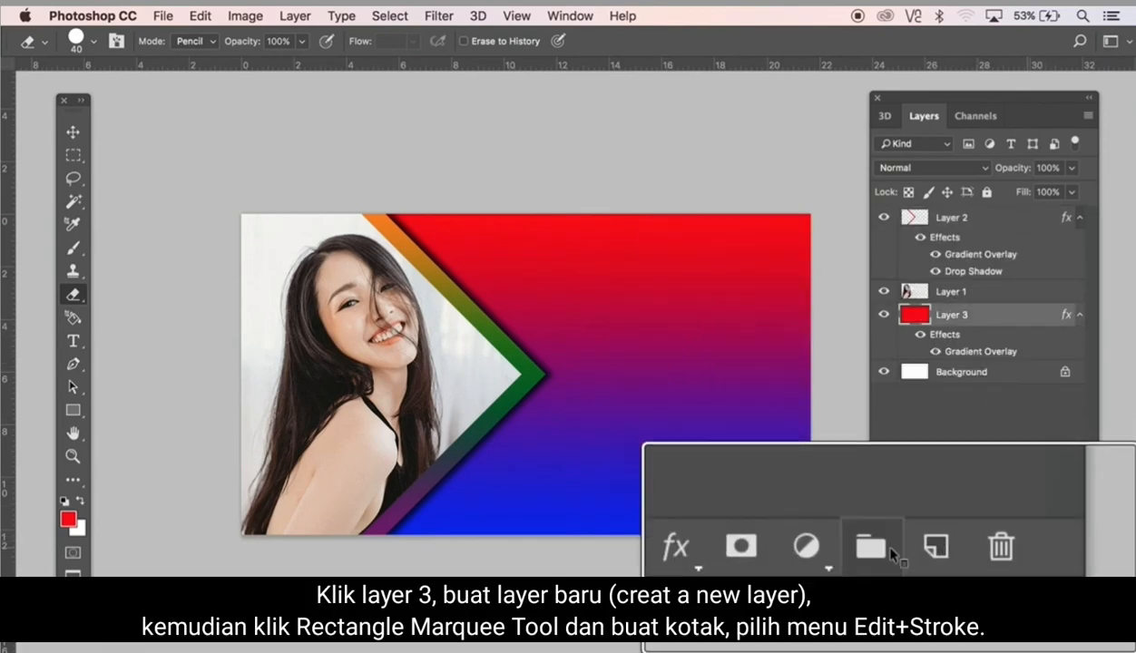
left_click(1044, 549)
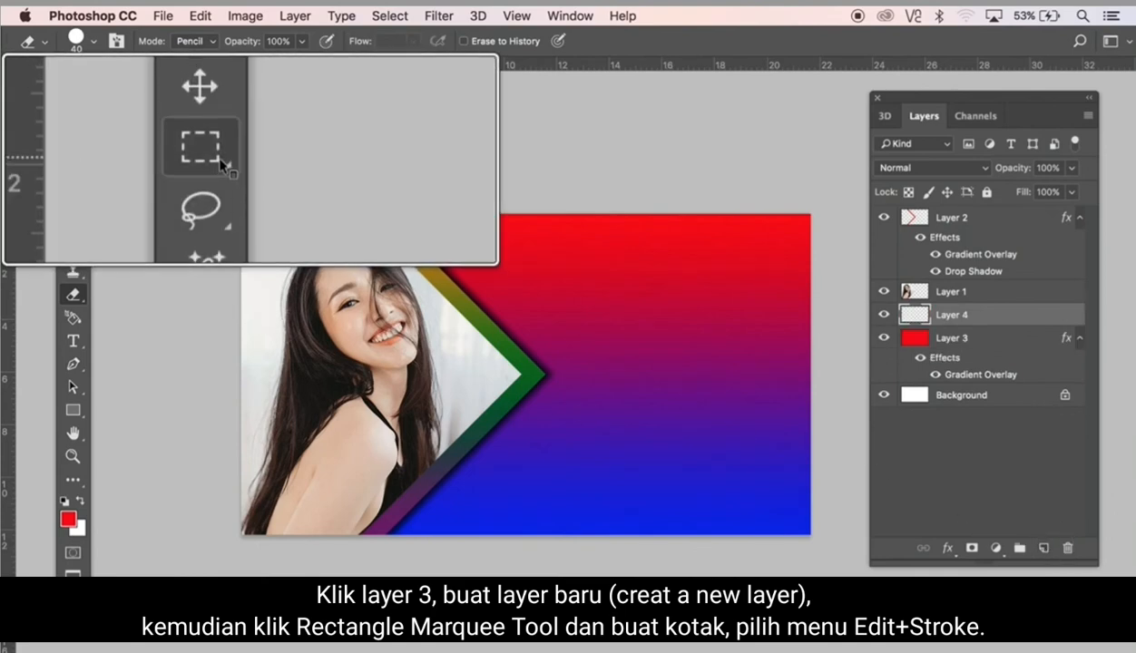
left_click(74, 155)
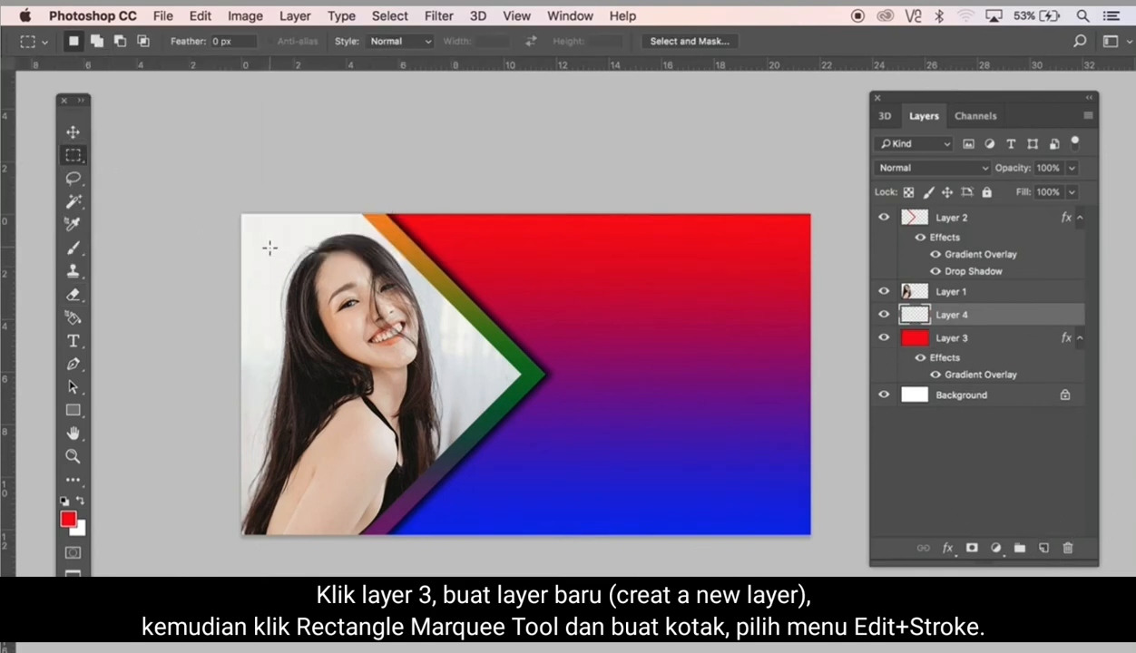
left_click_drag(264, 239, 785, 514)
Stroke the selection on Layer 4 with a 5 px red line located inside, and deselect it
left_click(201, 16)
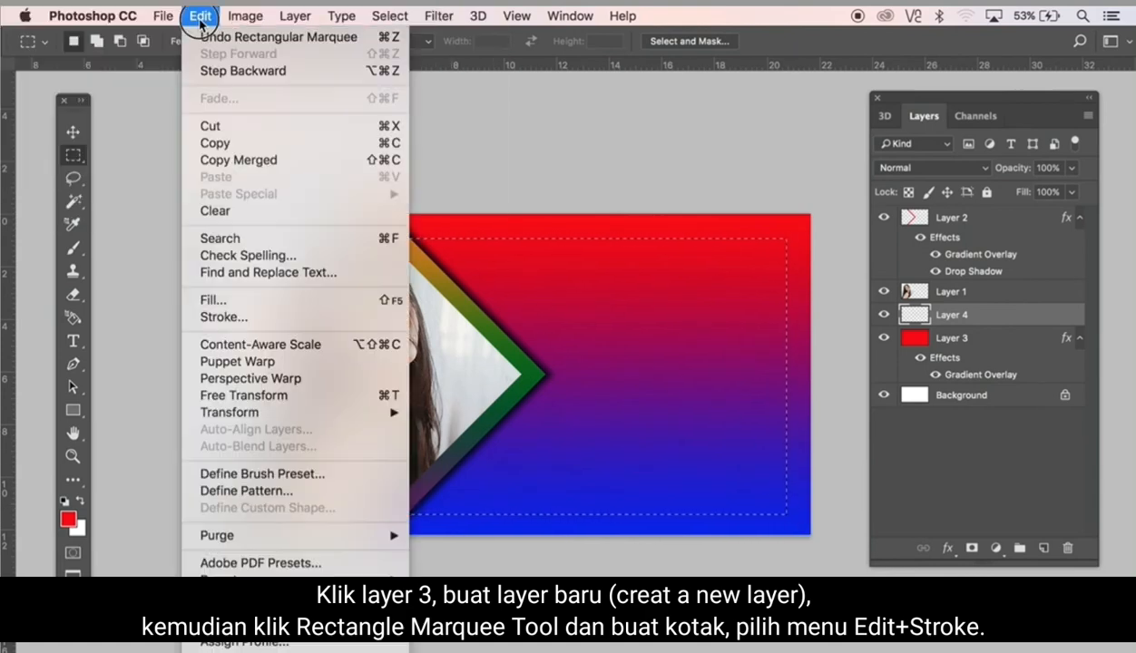
left_click(241, 317)
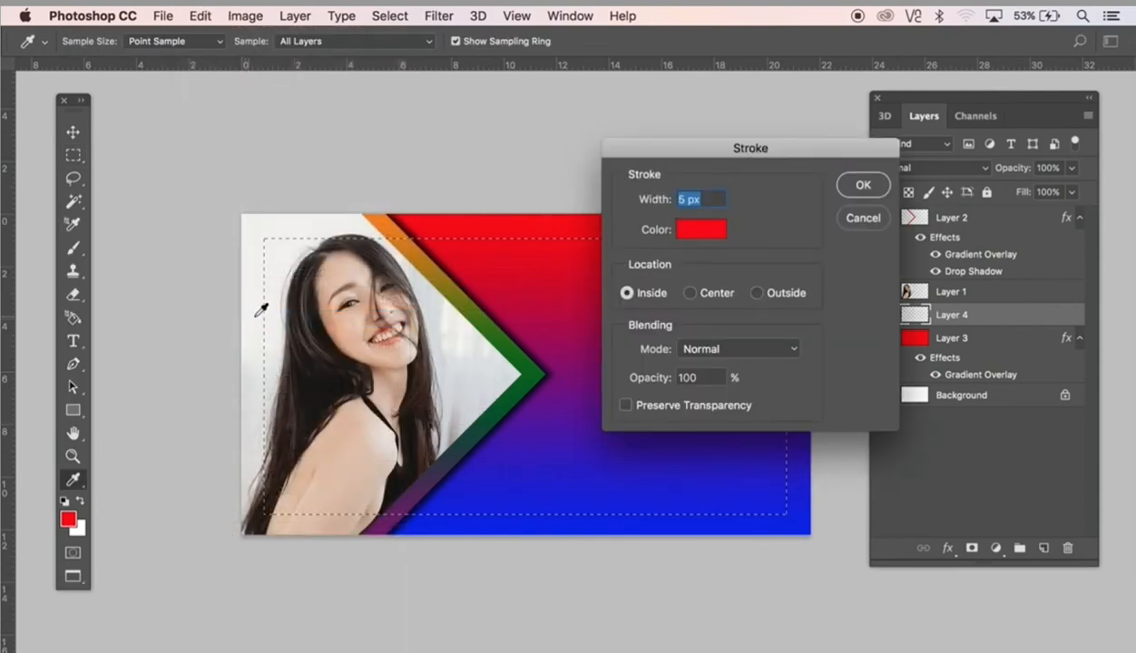
left_click(859, 187)
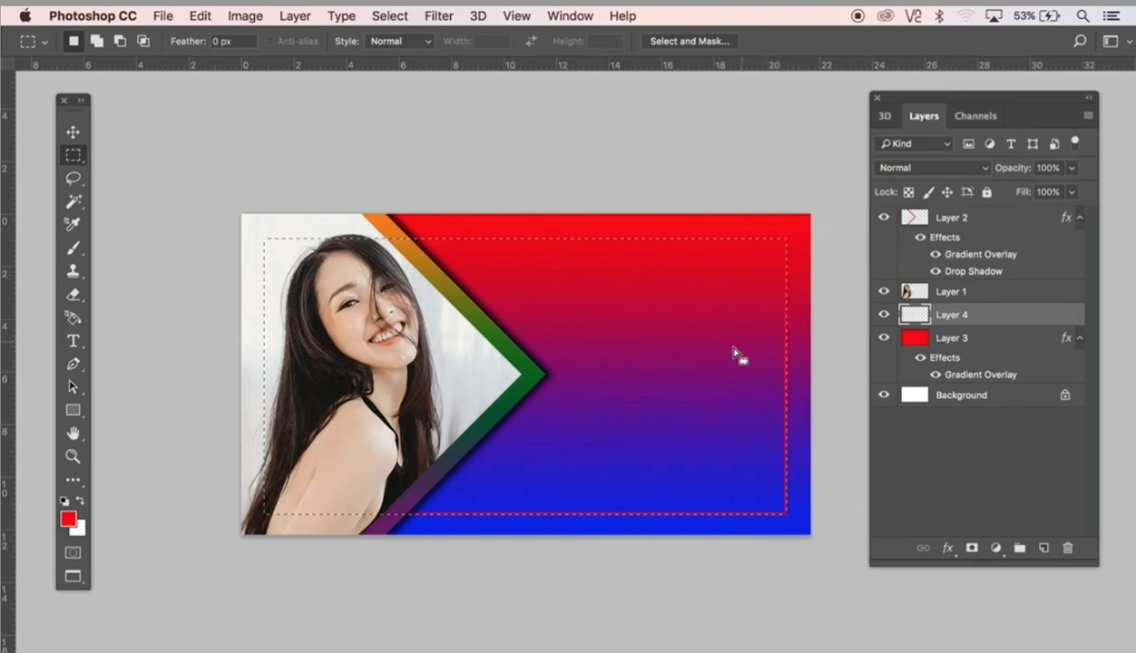
key("super+d")
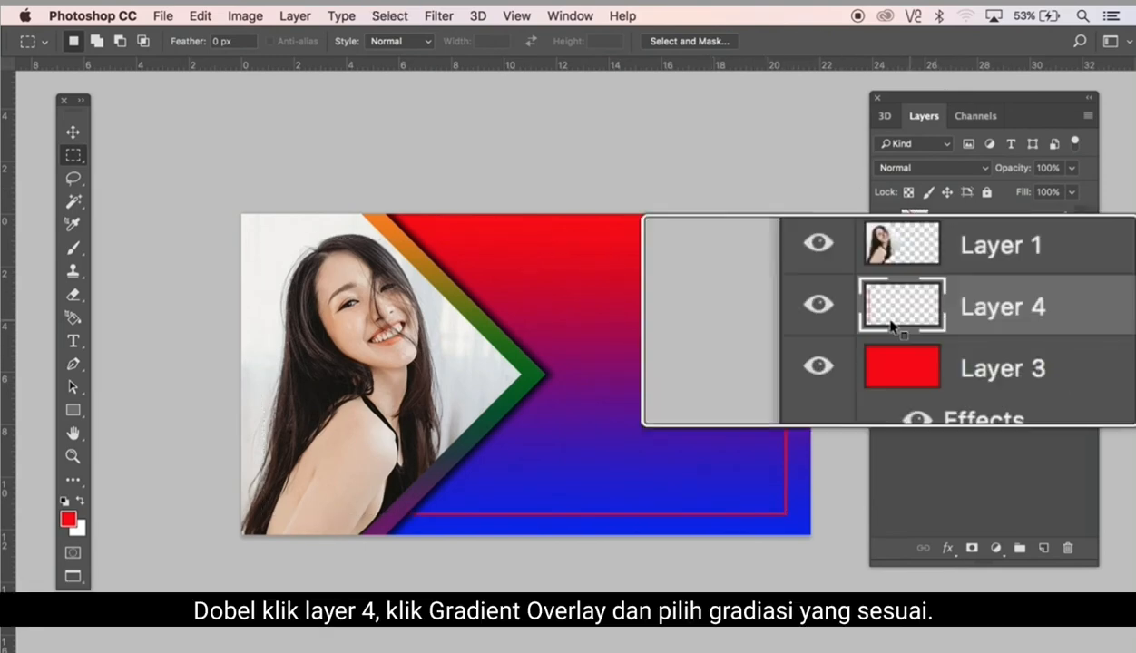
Apply a Gradient Overlay with the Chrome preset to the rectangular frame on Layer 4 and nudge the frame slightly upward
double_click(910, 318)
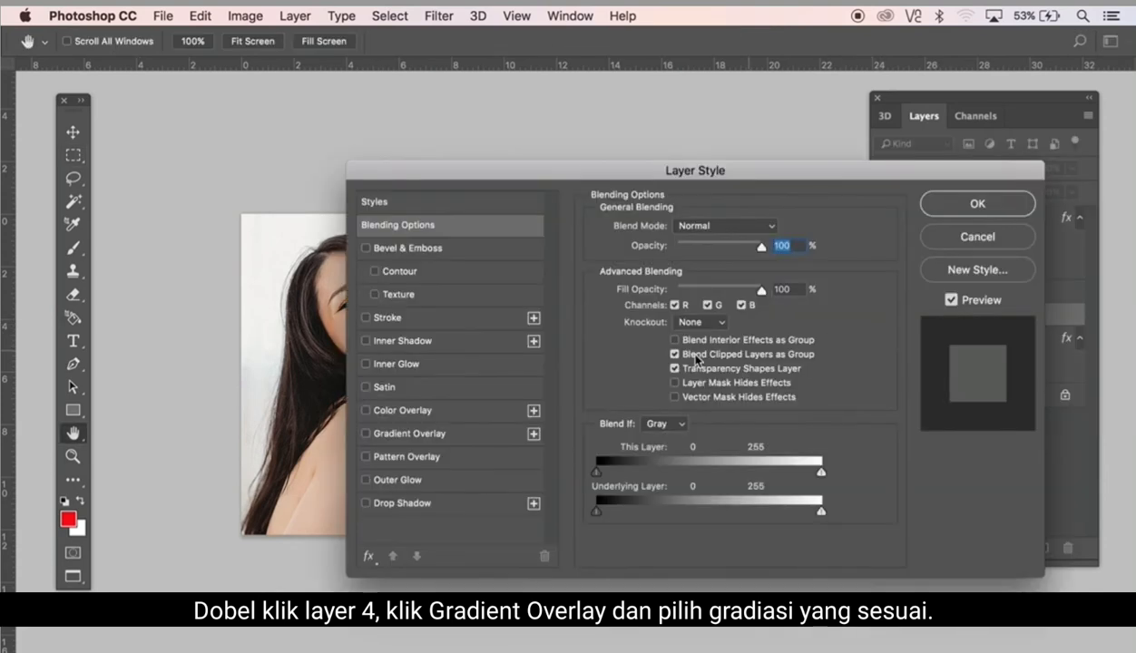
left_click_drag(479, 170, 788, 237)
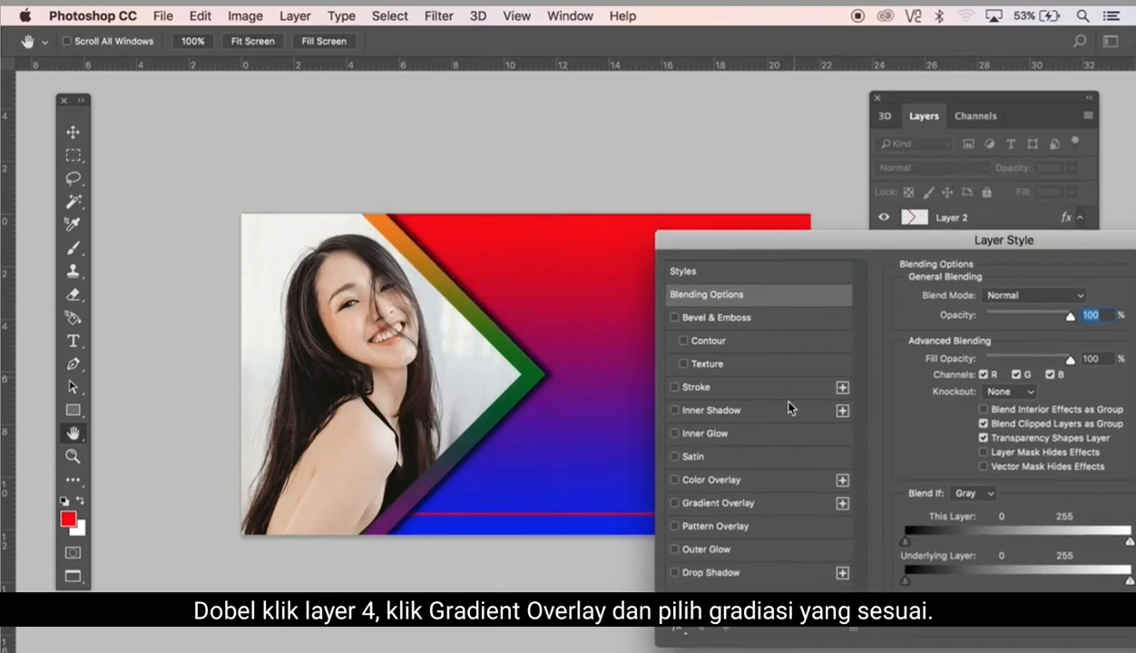
left_click(718, 504)
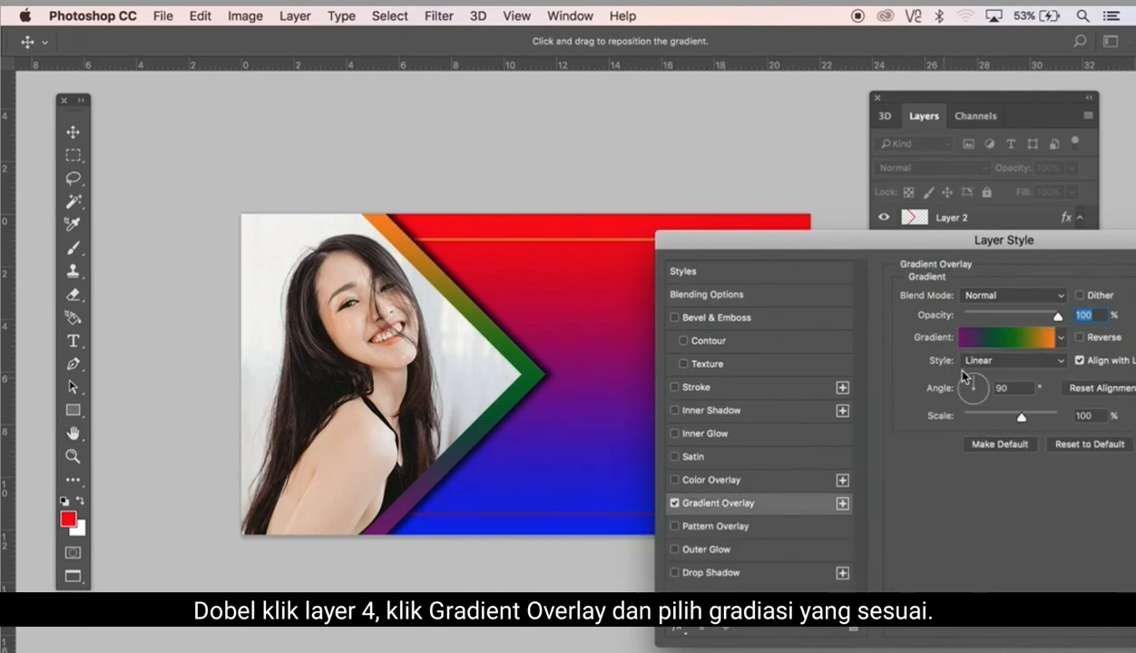
left_click(1022, 342)
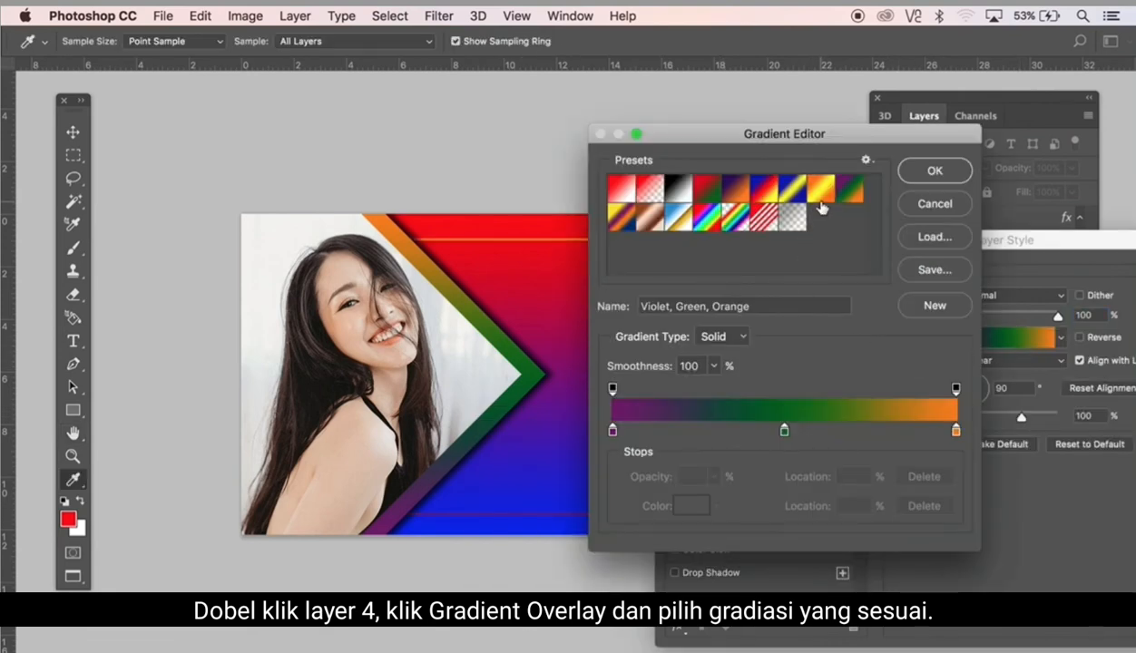
left_click(819, 193)
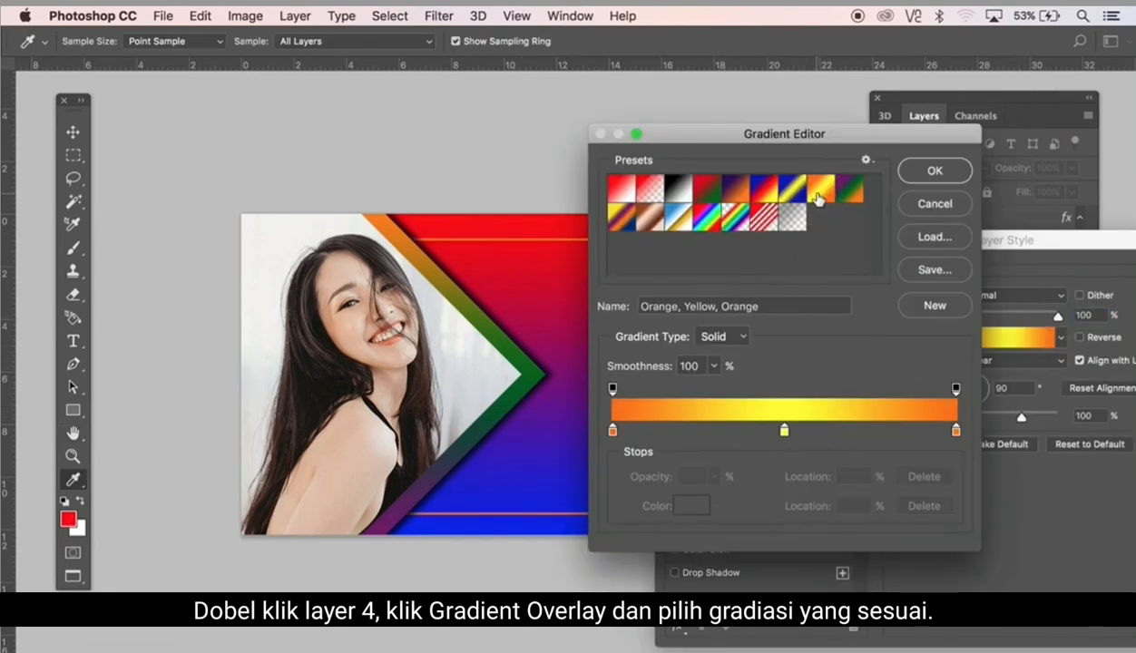
left_click(675, 219)
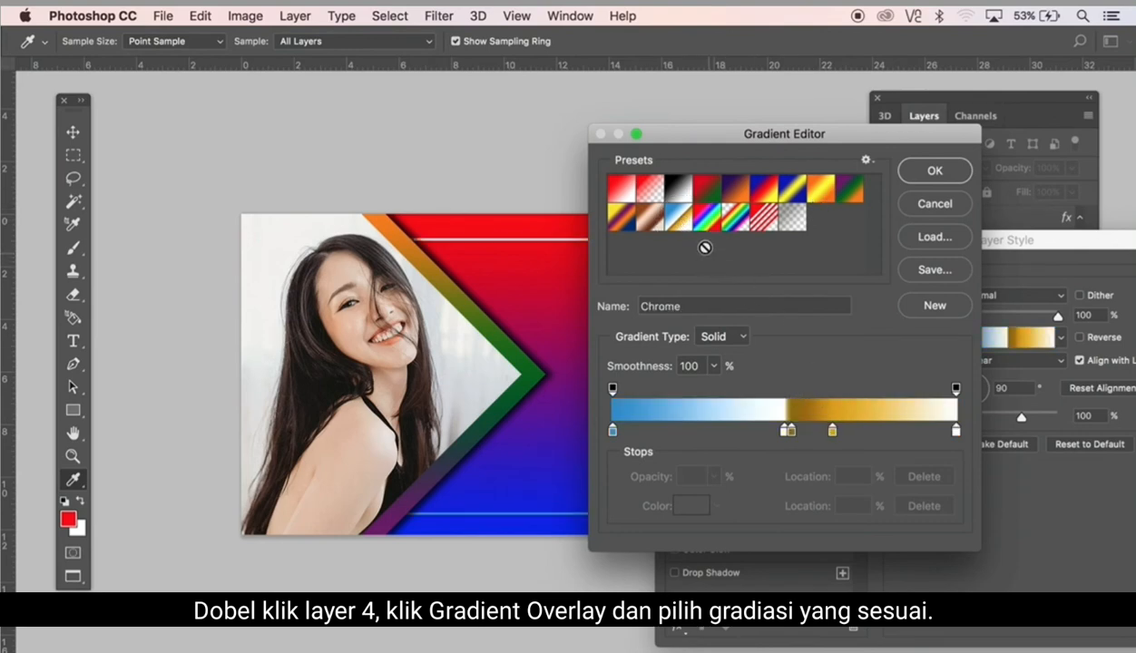
key("alt")
left_click(929, 174)
left_click_drag(996, 243, 683, 235)
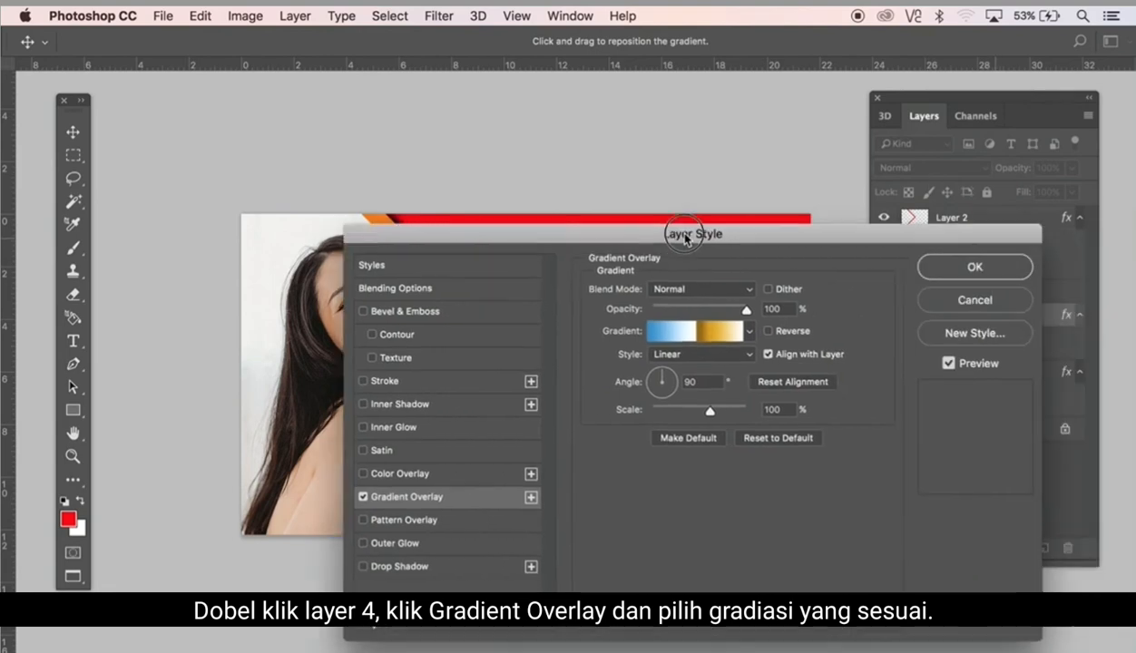
left_click(940, 265)
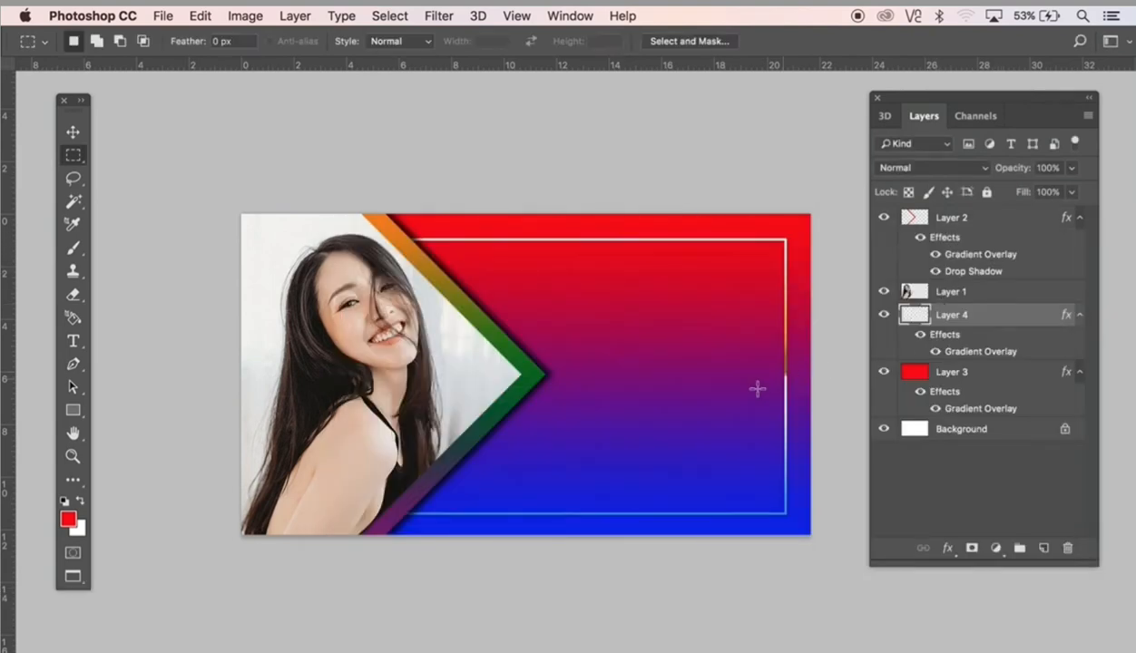
left_click_drag(704, 411, 702, 412)
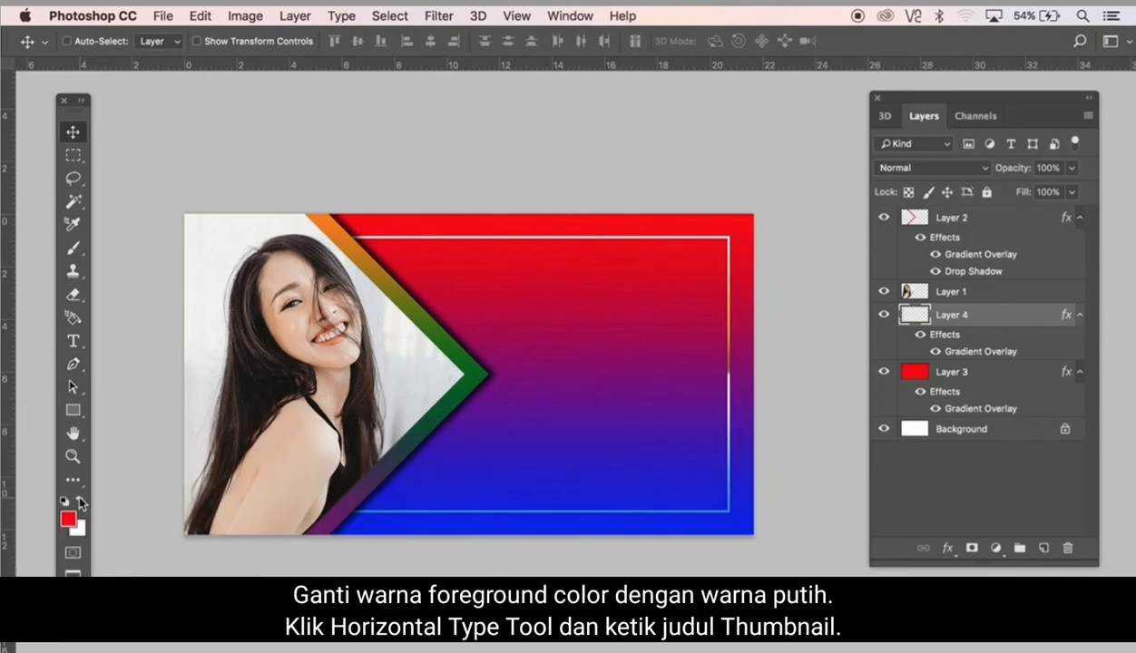
Make white the foreground color and add the three-line title CARA MEMBUAT / THUMBNAIL / YOUTUBE beside the arrow tip
left_click(81, 500)
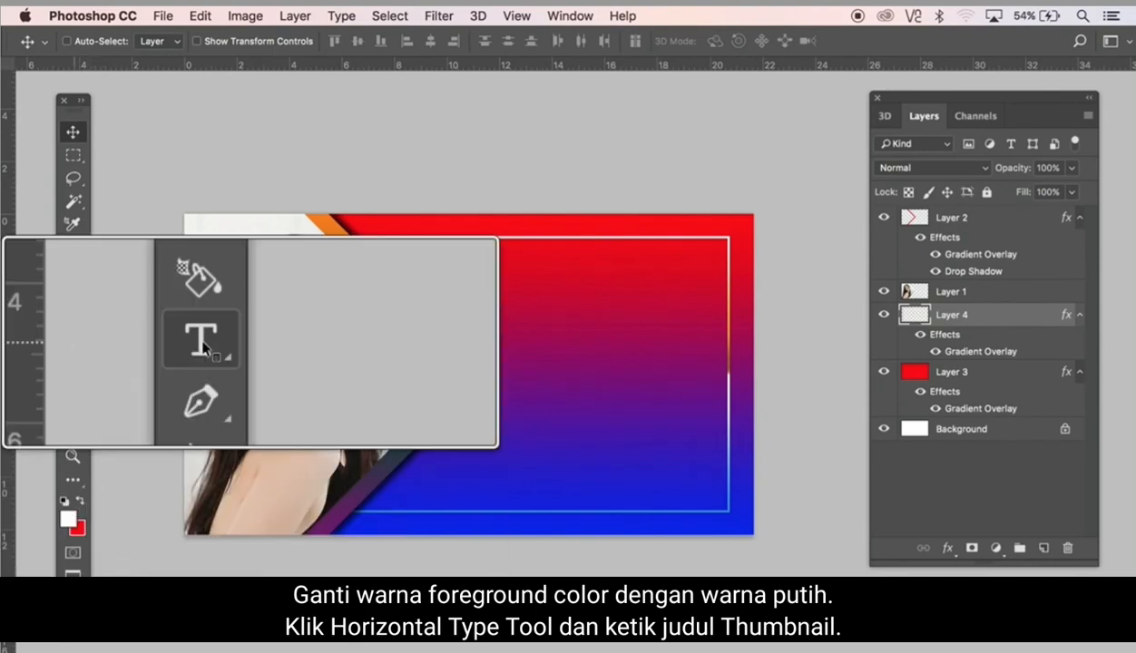
left_click_drag(74, 344, 158, 341)
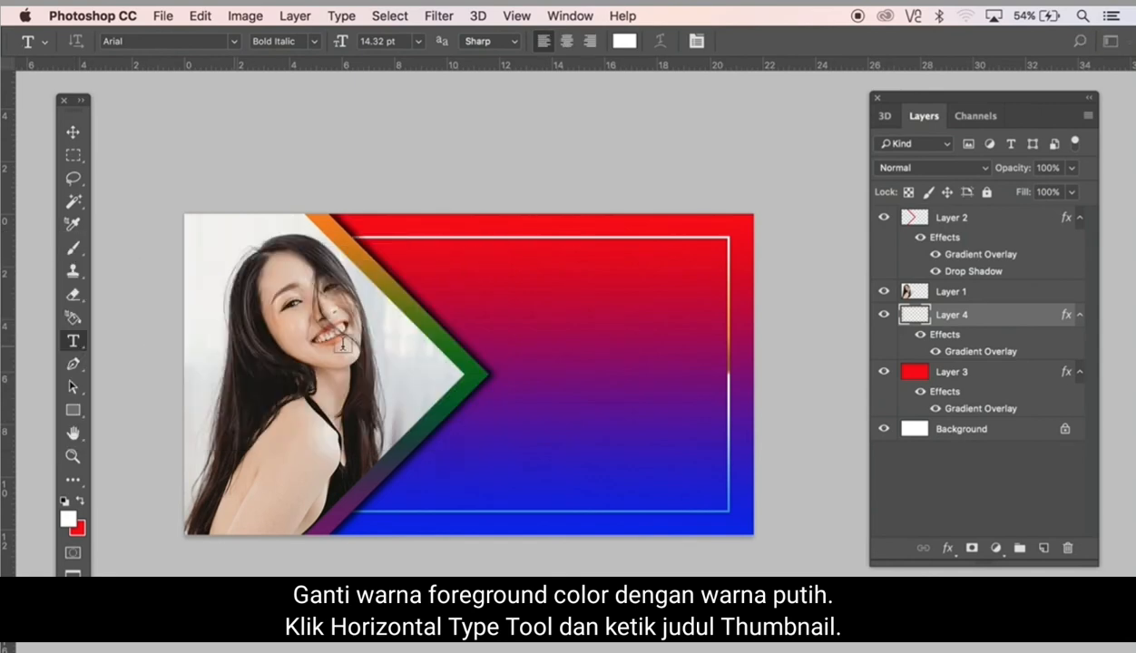
left_click(520, 360)
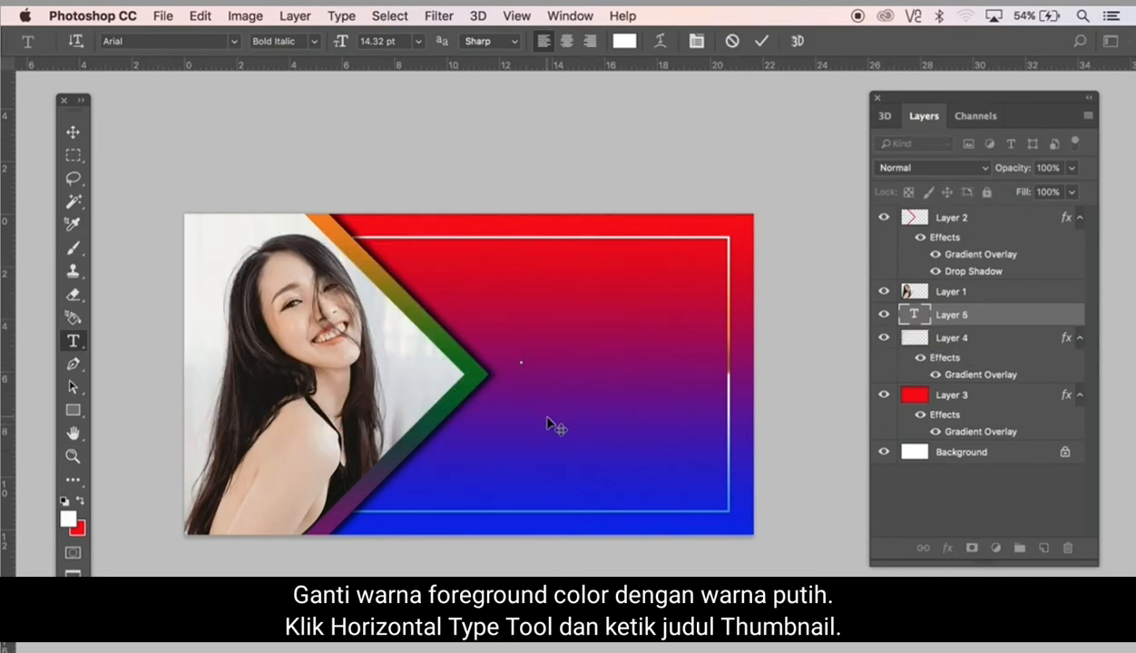
type("C")
type("ARA MEM")
type("BUAT ")
type("THUMBNAIL ")
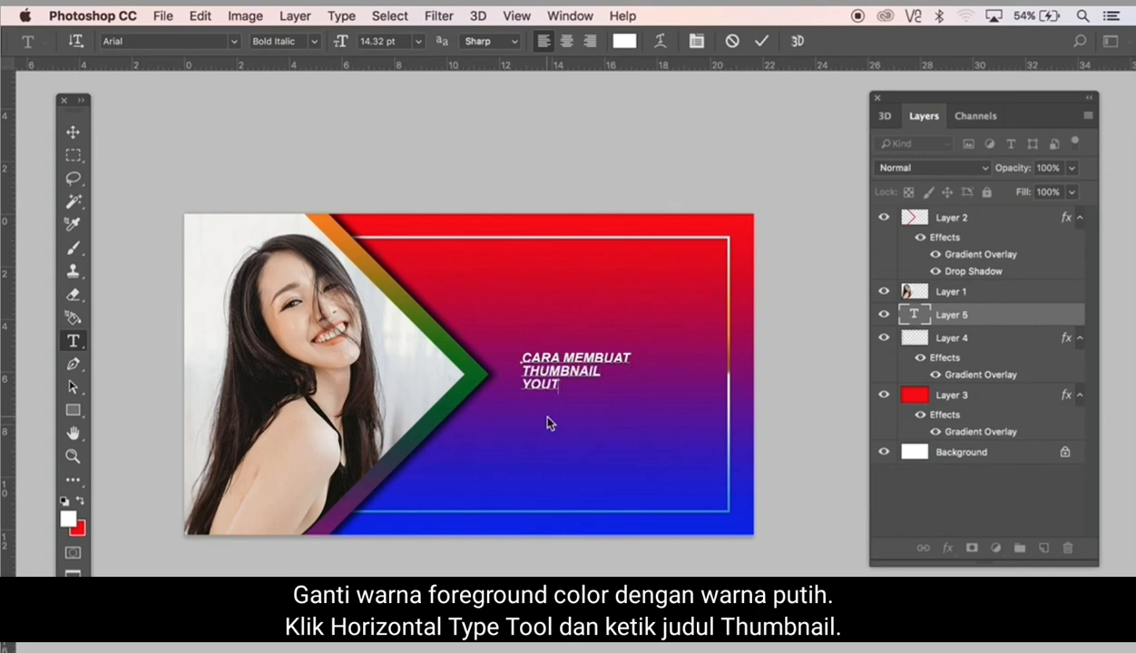
type("YOUTUBE")
Scale the title text up to about 197% width and 142% height so it fills the space inside the frame
left_click(73, 135)
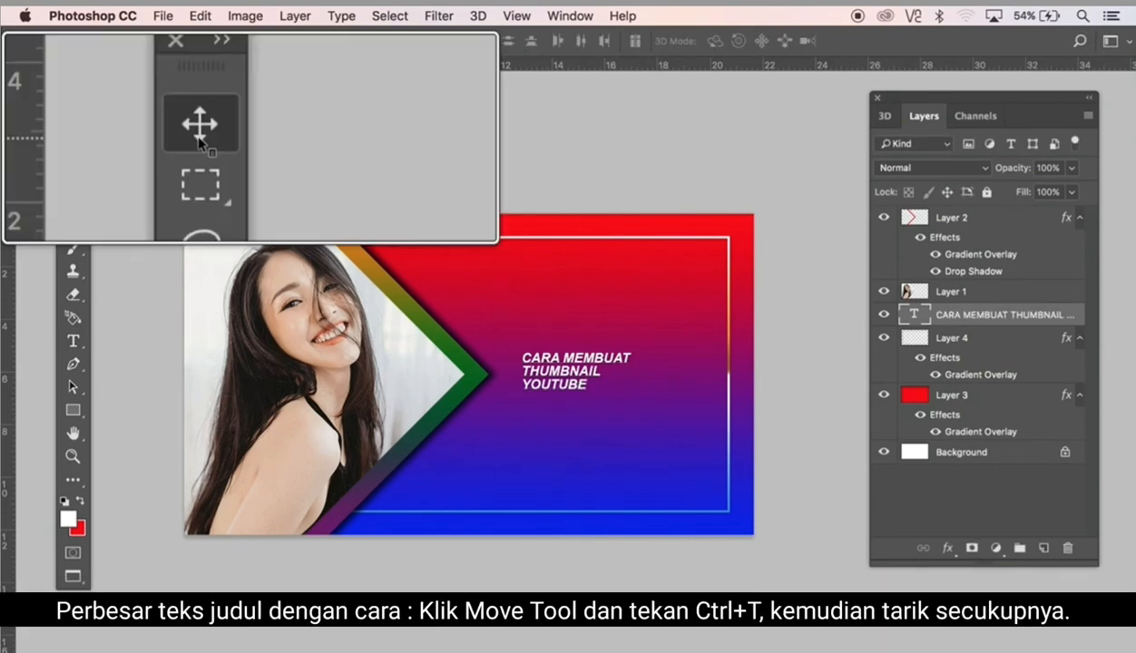
key("super+t")
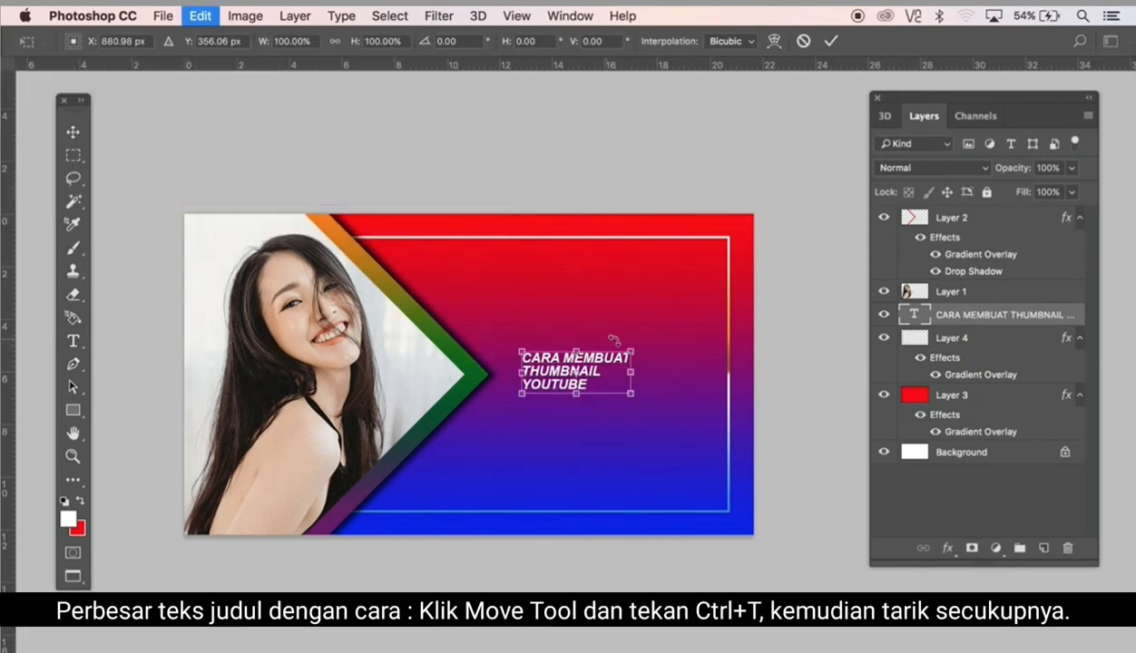
left_click_drag(632, 347, 713, 339)
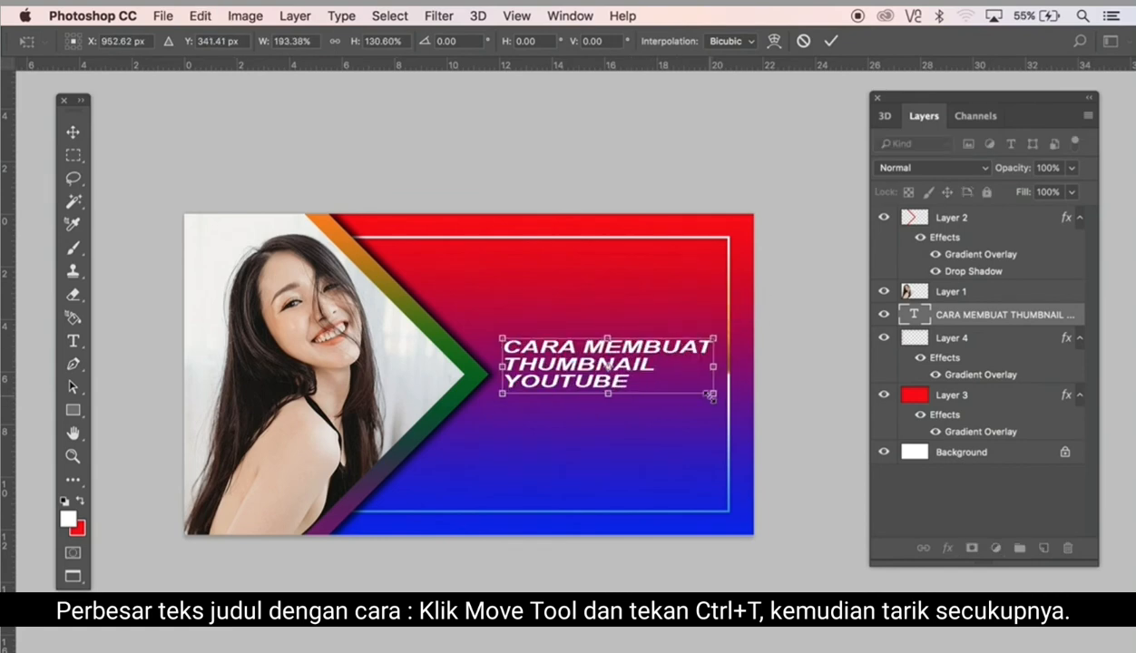
left_click_drag(711, 396, 714, 400)
left_click_drag(713, 400, 715, 399)
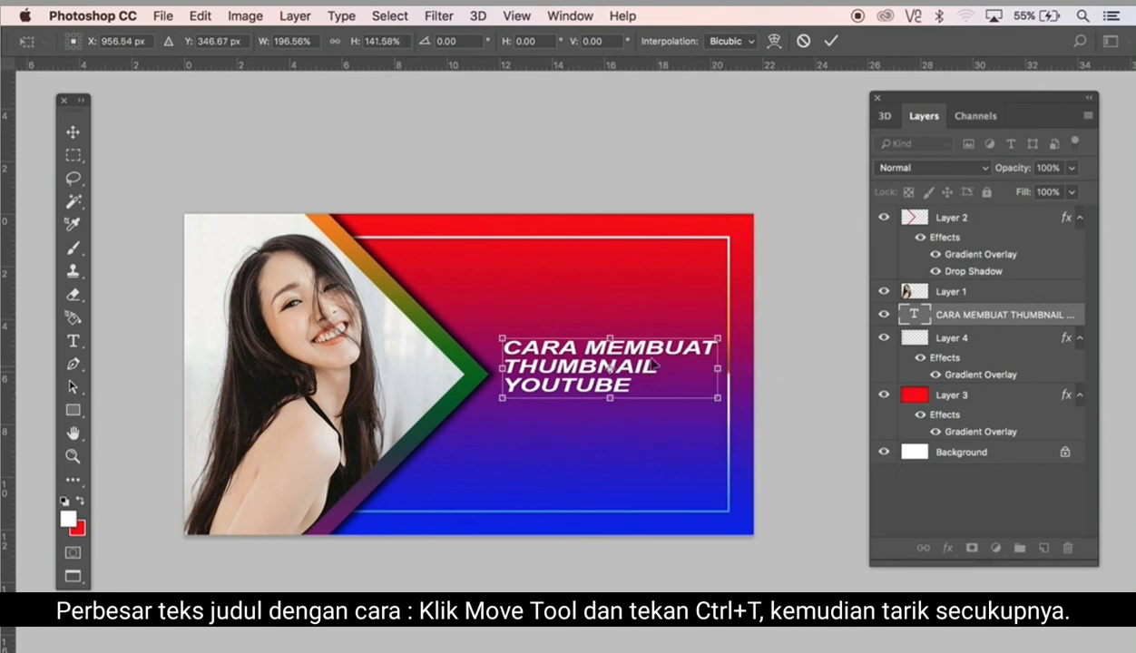
key("Return")
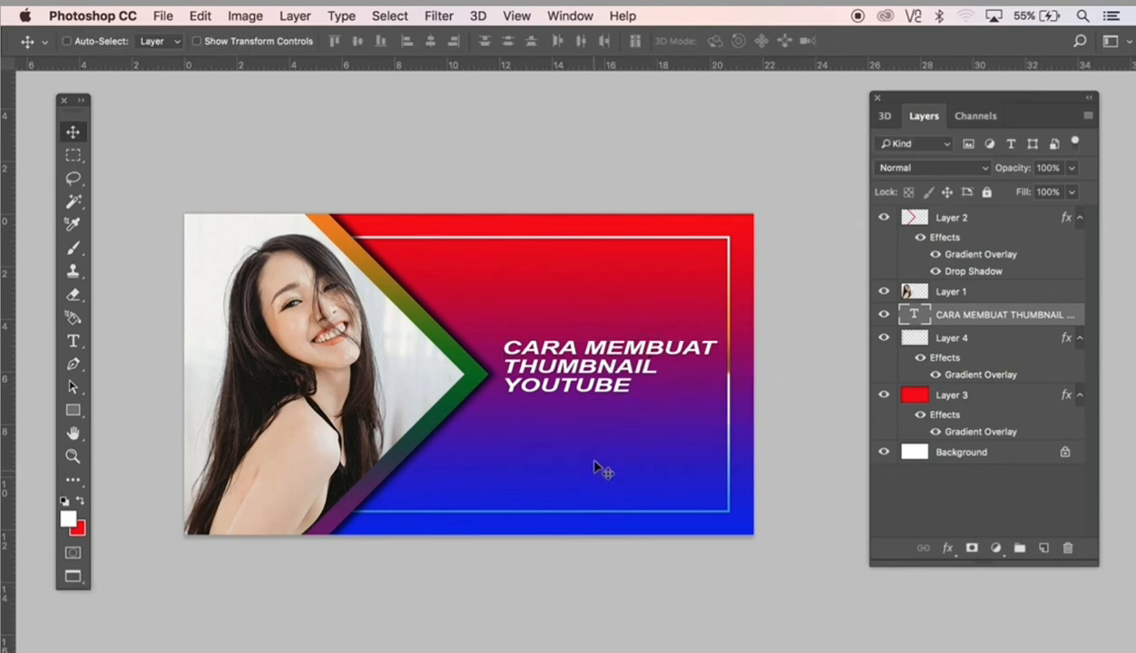
Give the title text layer a Drop Shadow and a 6 px black Stroke positioned outside
left_click(290, 16)
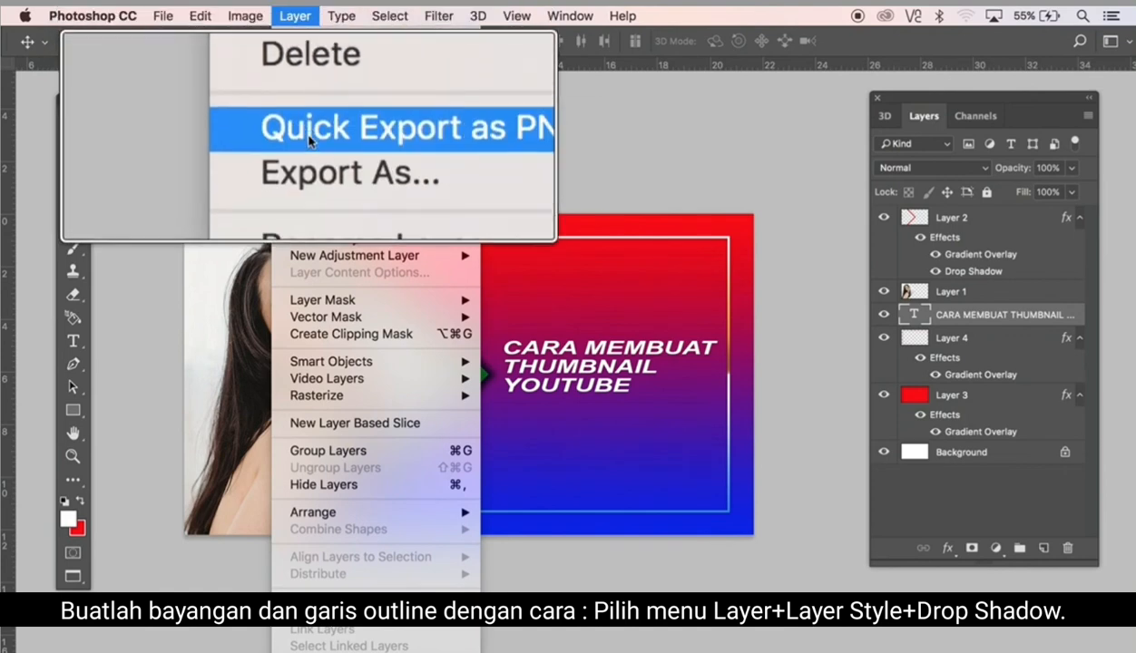
mouse_move(302, 192)
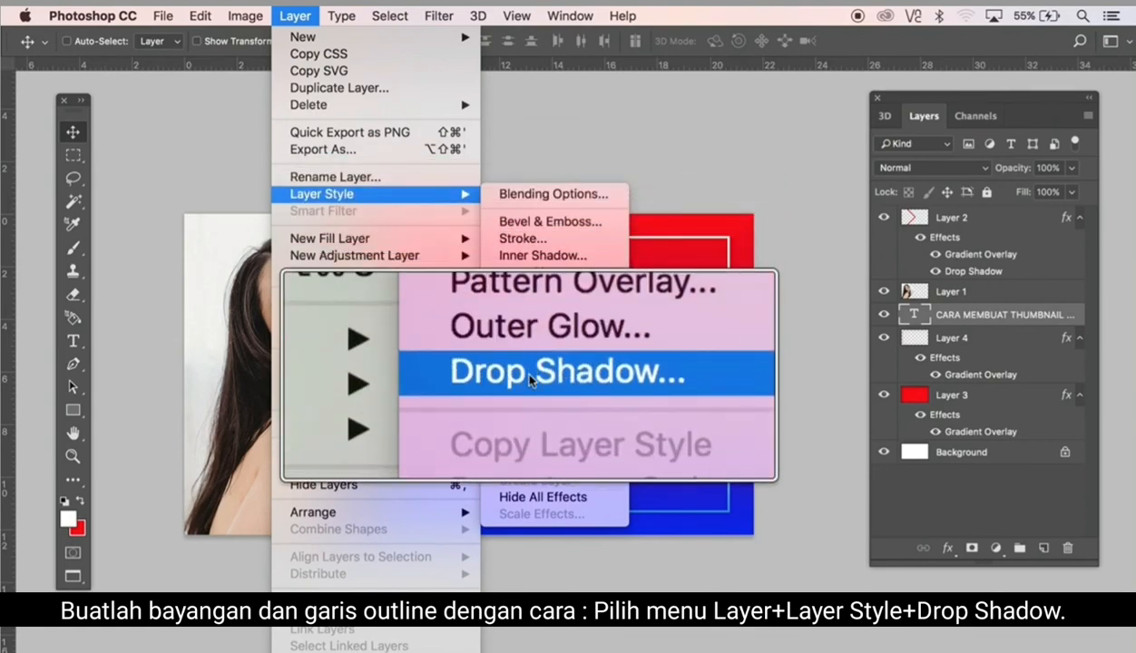
left_click(530, 379)
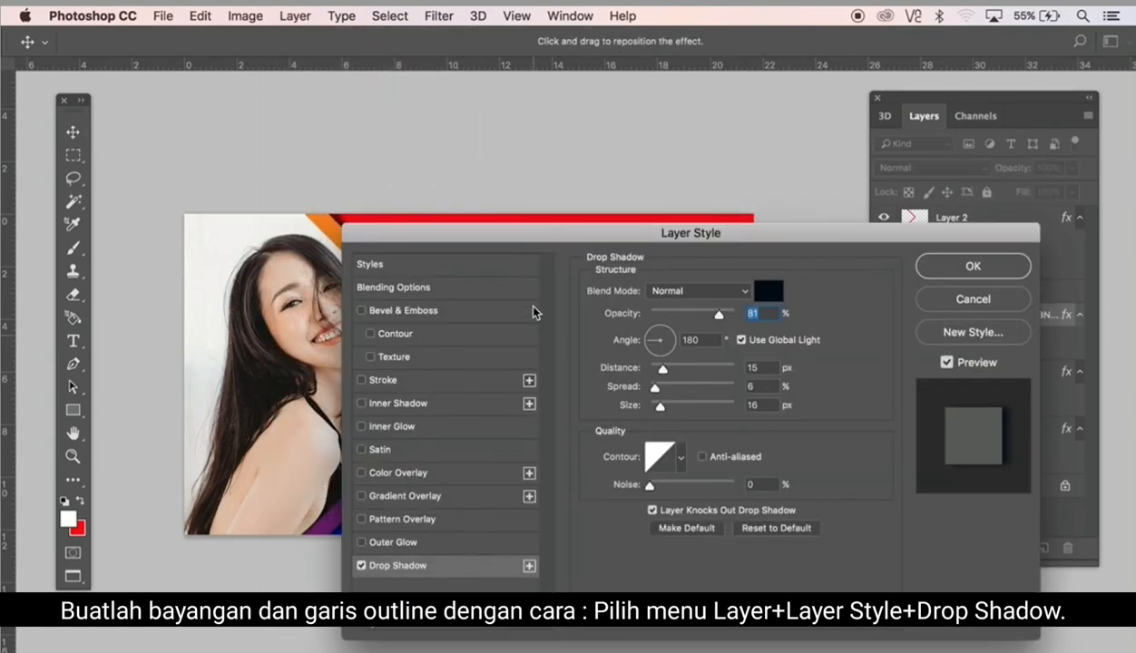
left_click_drag(496, 241, 799, 126)
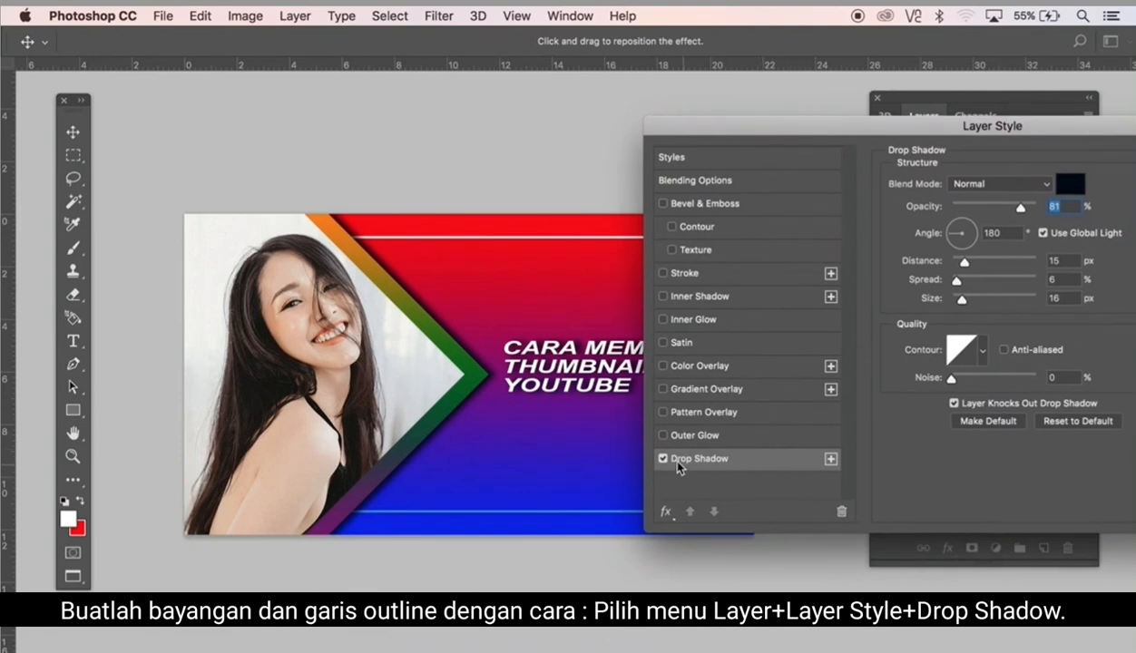
left_click(685, 274)
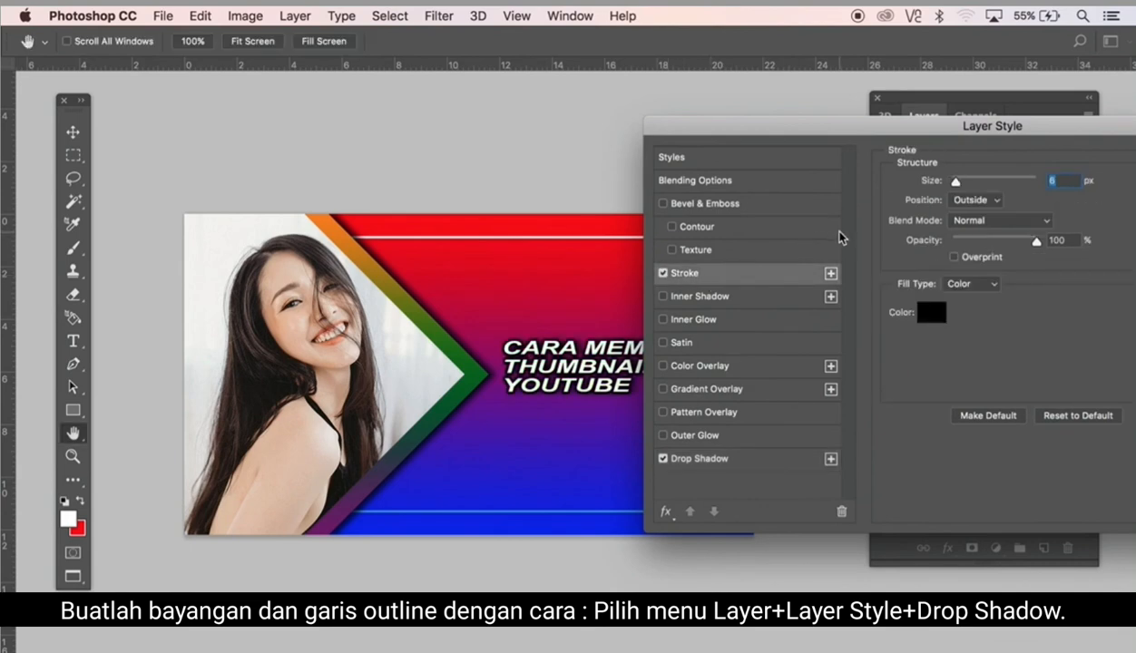
left_click_drag(833, 141, 633, 143)
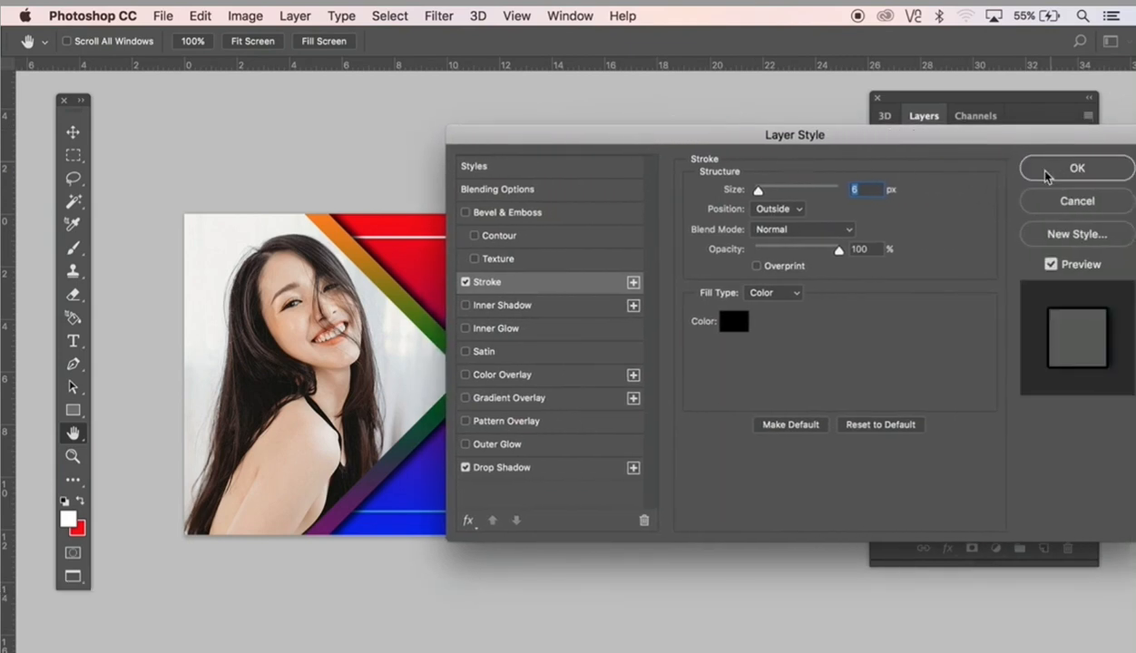
left_click(1048, 172)
Break the title's first line after CARA so the text runs over four lines
left_click(73, 340)
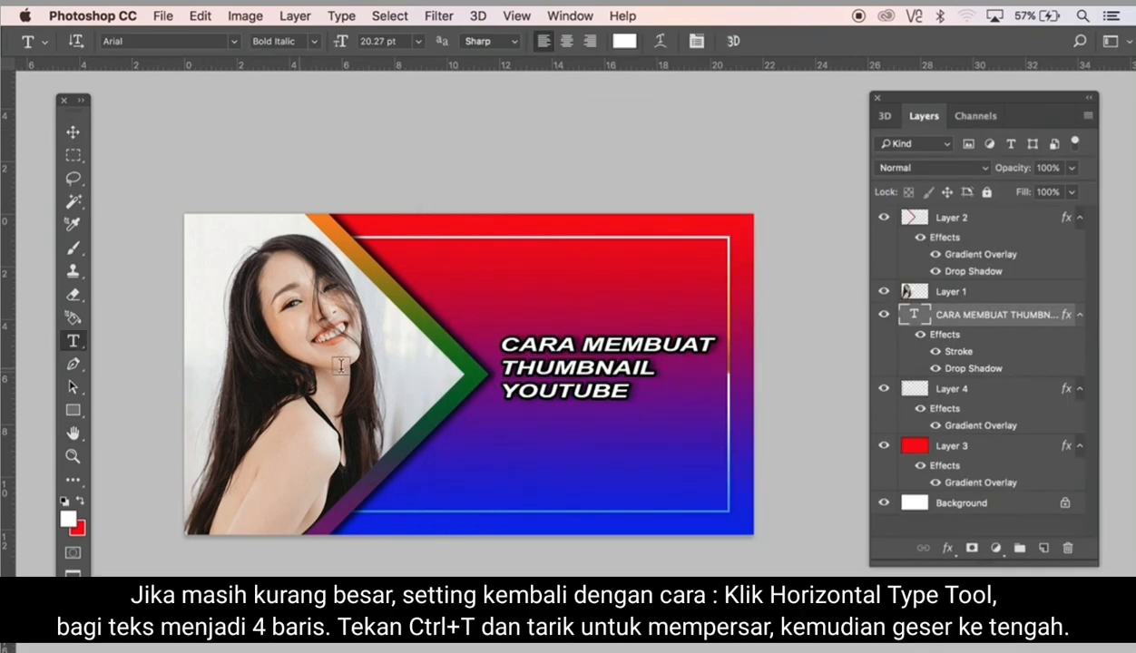
left_click(587, 345)
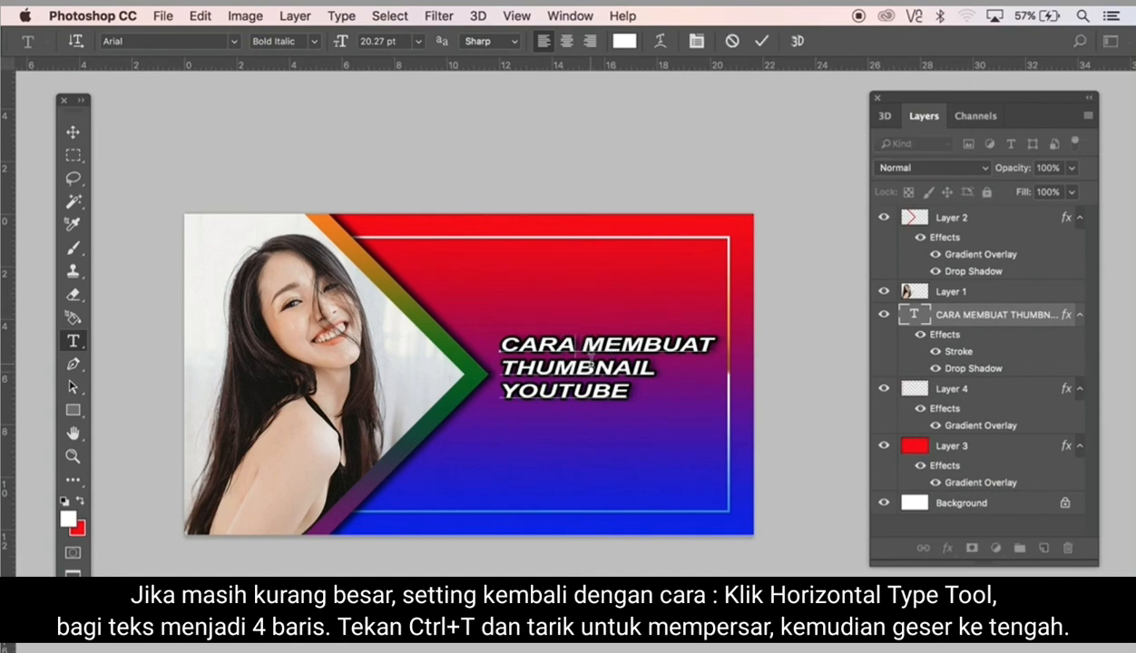
key("BackSpace")
key("Return")
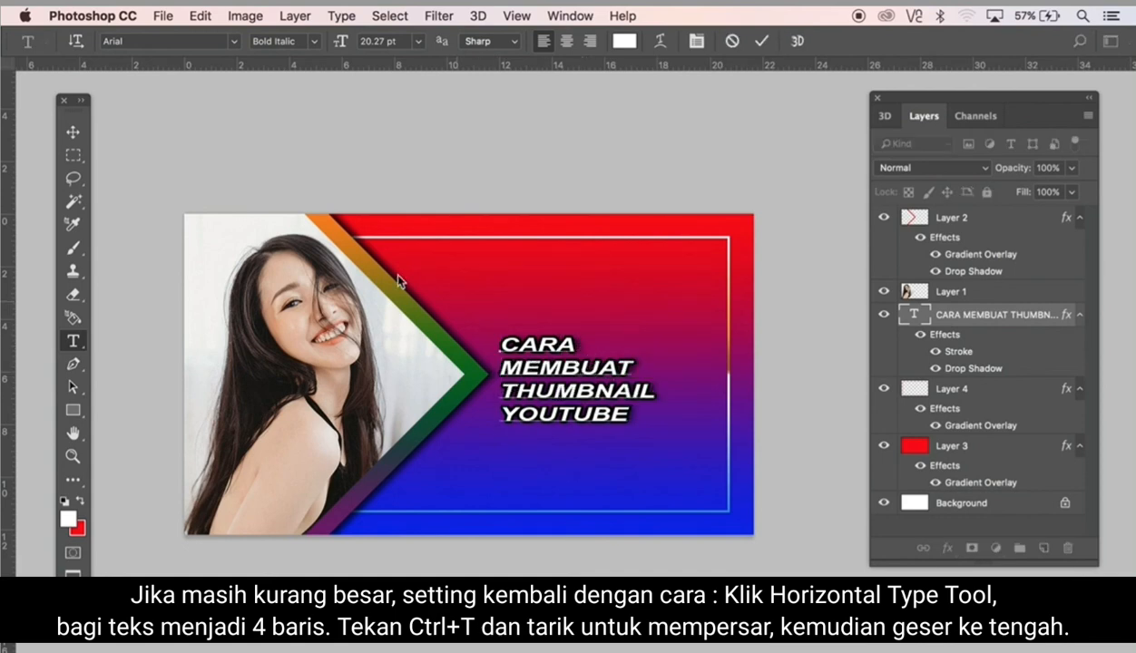
left_click(72, 132)
Scale the four-line title up to about 137% width and 134% height and move it slightly down to centre it in the frame
key("super+t")
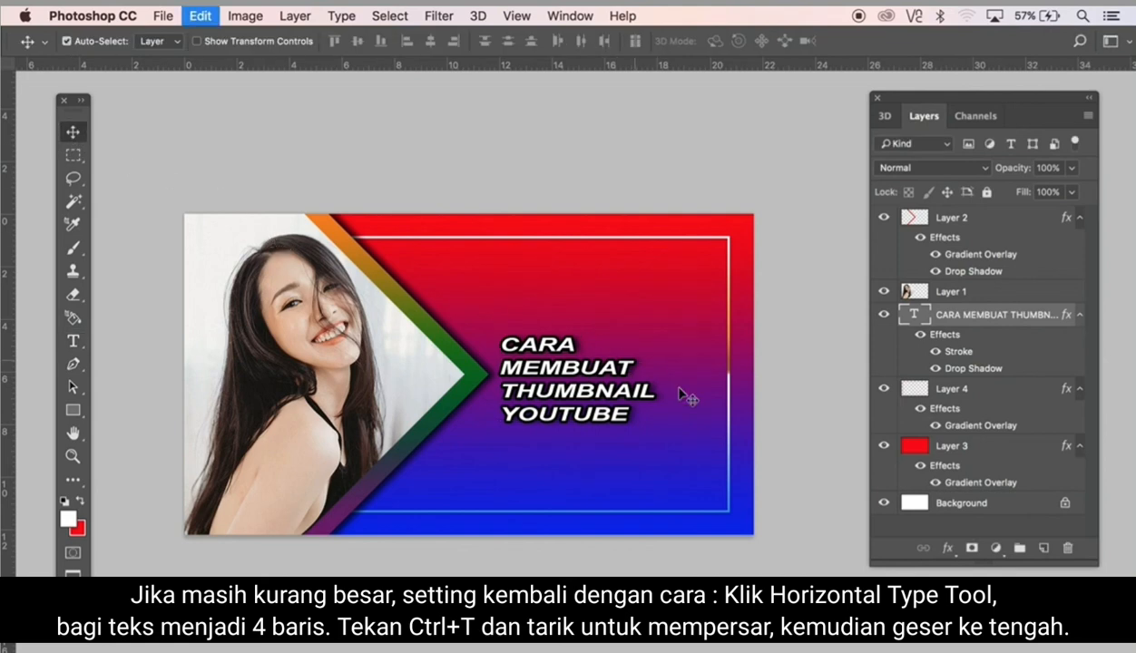
left_click_drag(654, 335, 710, 307)
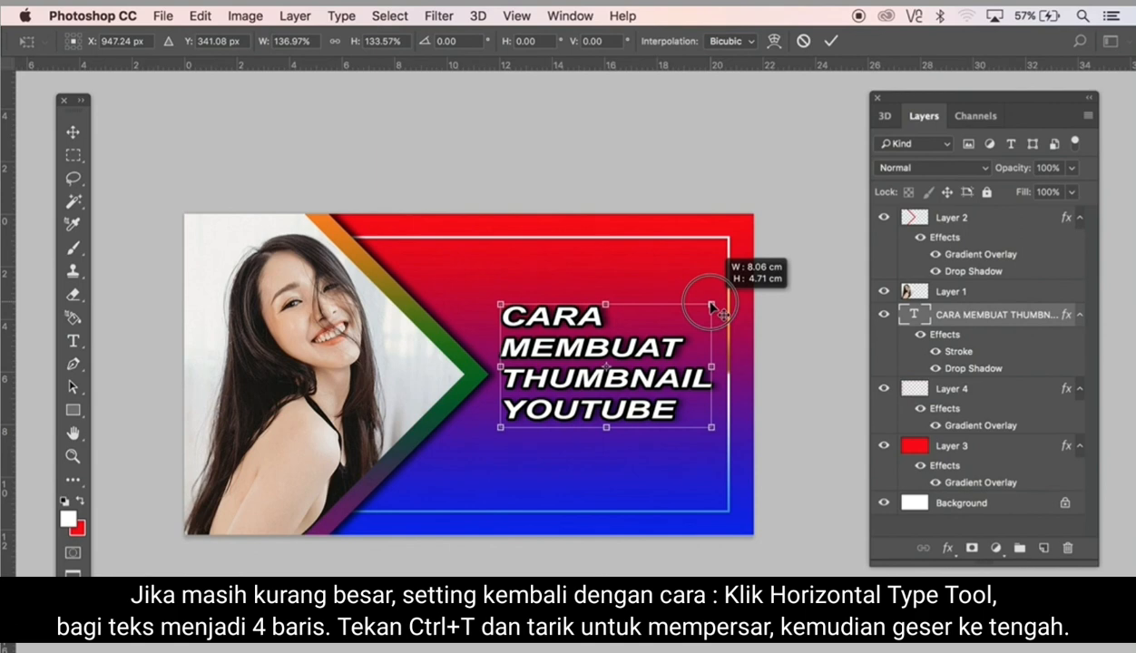
left_click_drag(710, 305, 710, 305)
double_click(668, 327)
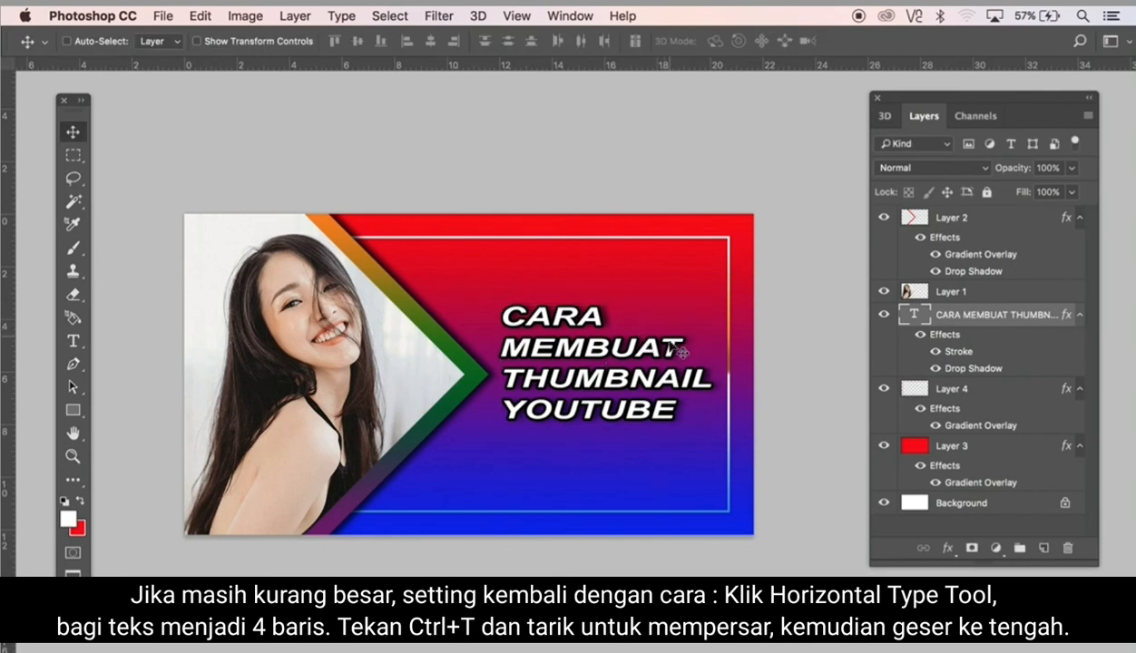
left_click_drag(665, 373, 663, 375)
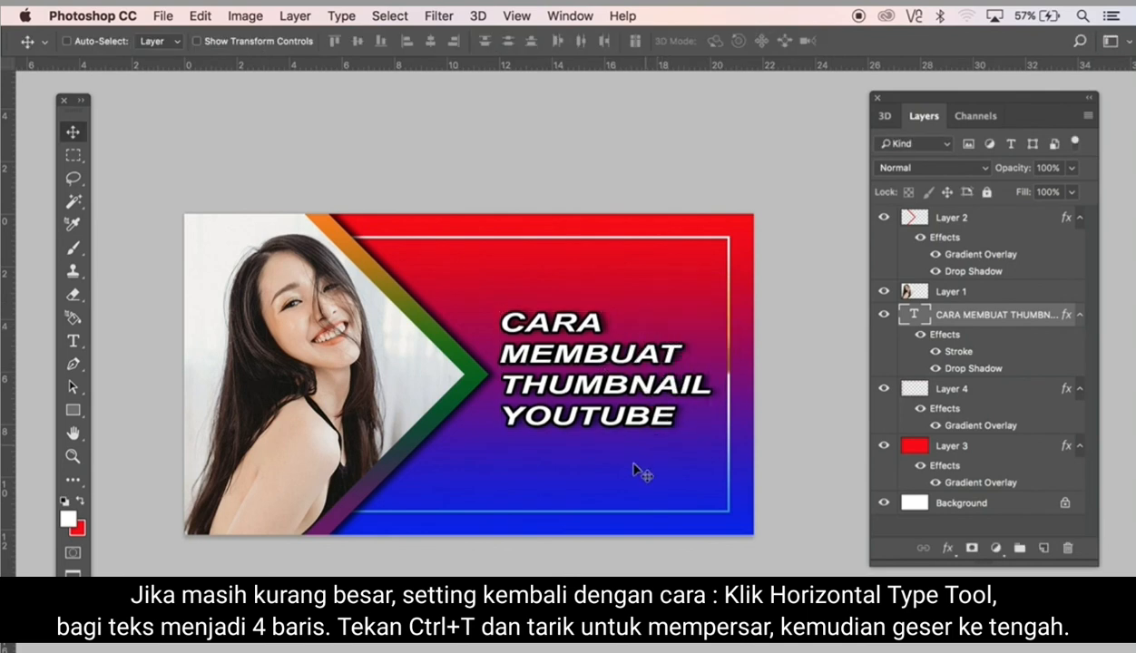